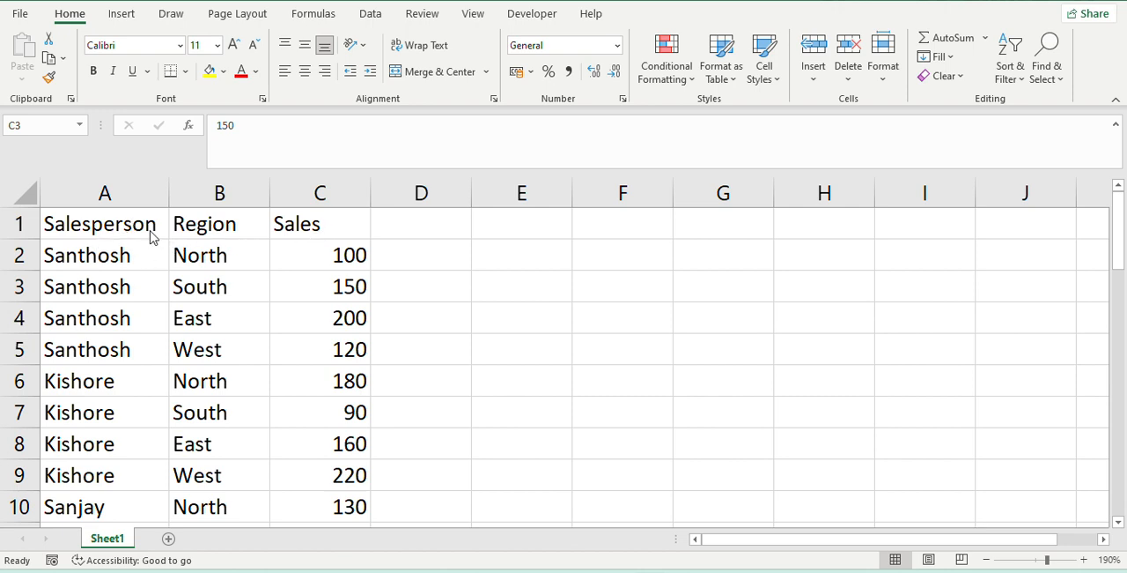
- Review the source data in the Salesperson, Region and Sales columns, from the headers down through the last records
left_click(232, 221)
left_click(324, 225)
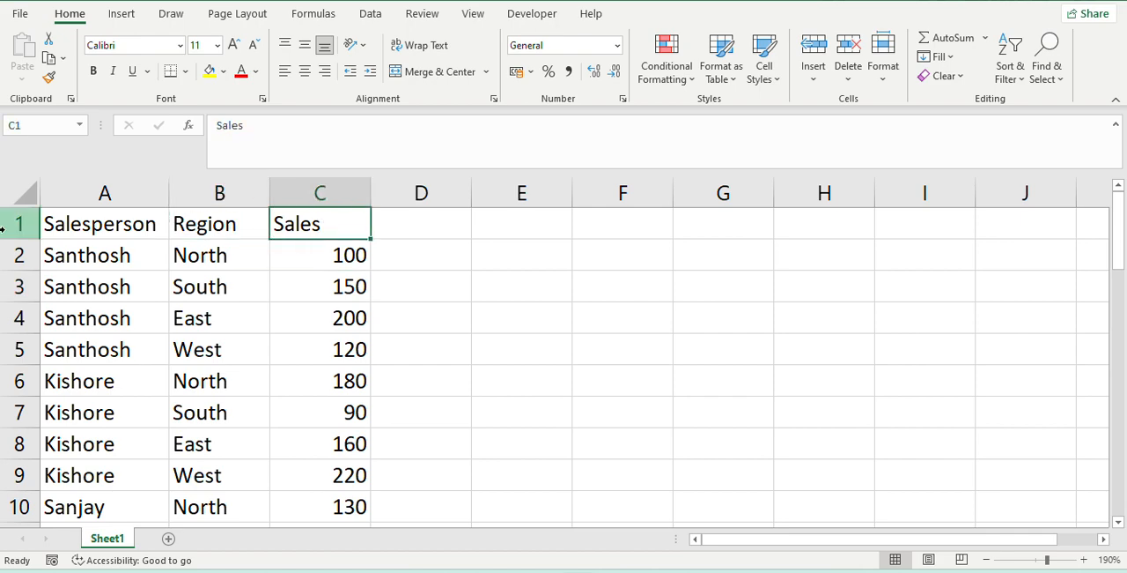
scroll(180, 322, "down", 3)
scroll(179, 322, "down", 10)
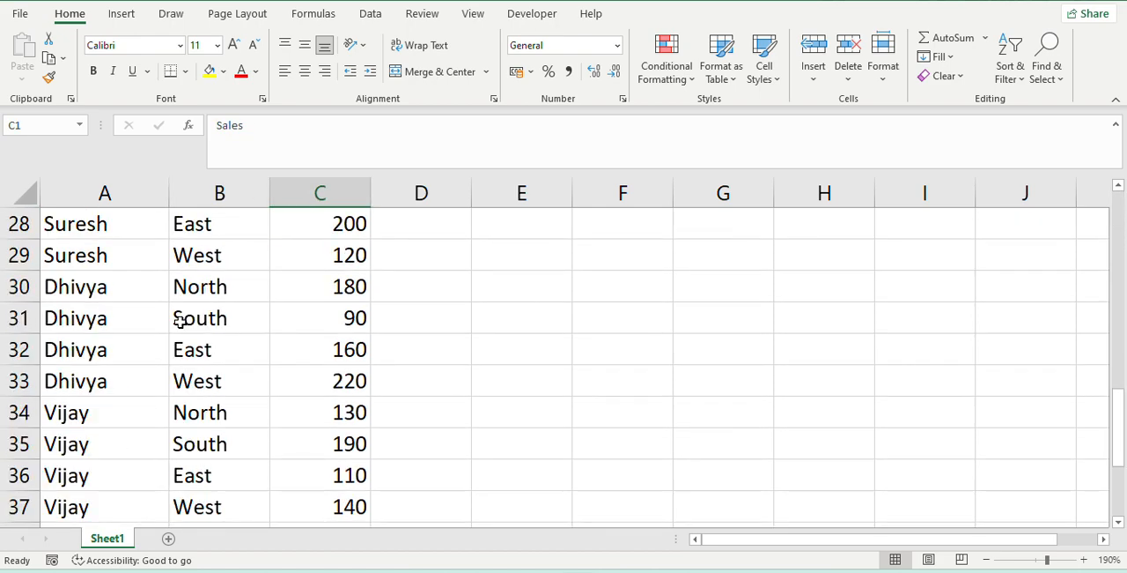
scroll(208, 338, "up", 13)
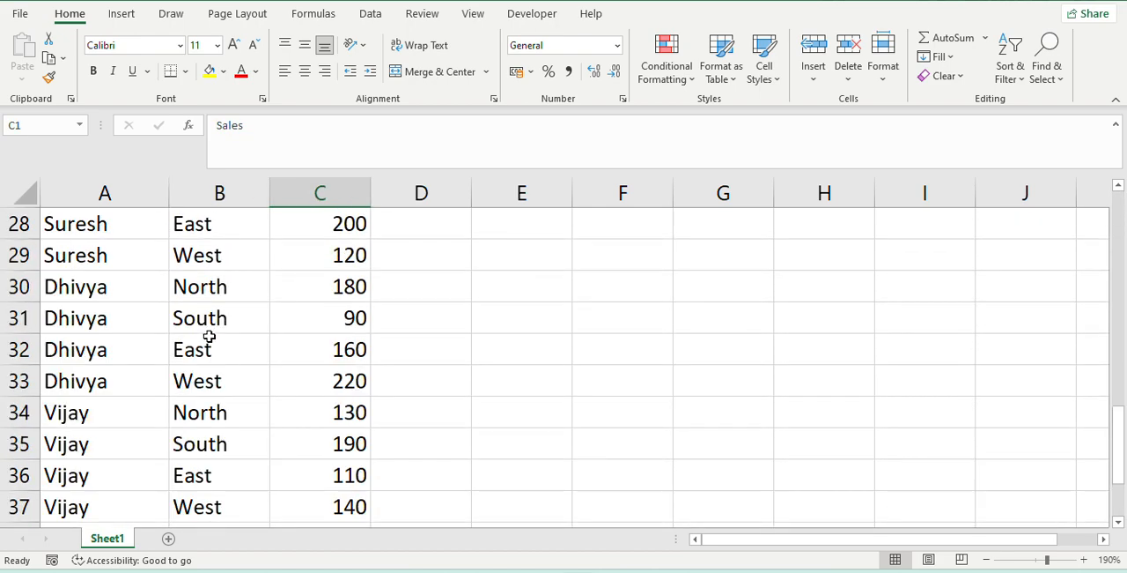
left_click(132, 263)
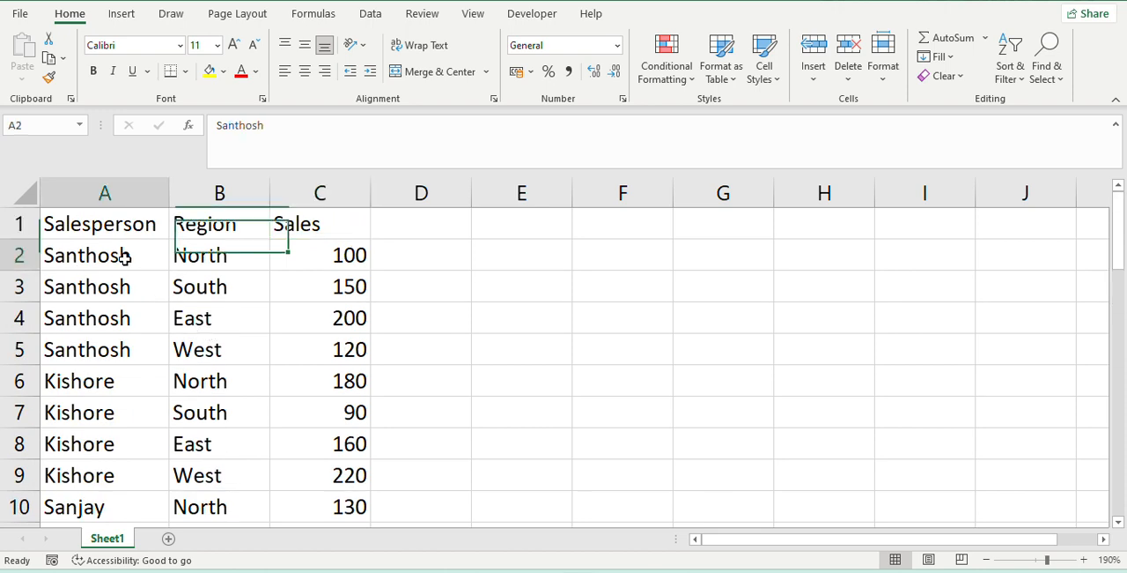
left_click(202, 353)
left_click(102, 411)
scroll(104, 411, "down", 5)
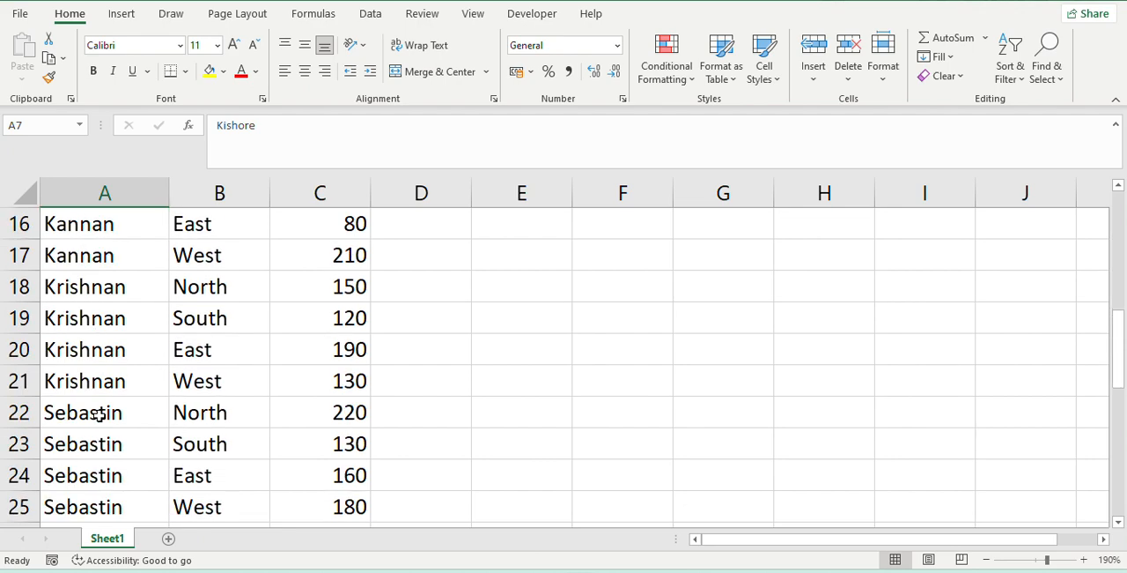
scroll(238, 404, "down", 5)
scroll(265, 395, "down", 3)
scroll(377, 360, "up", 13)
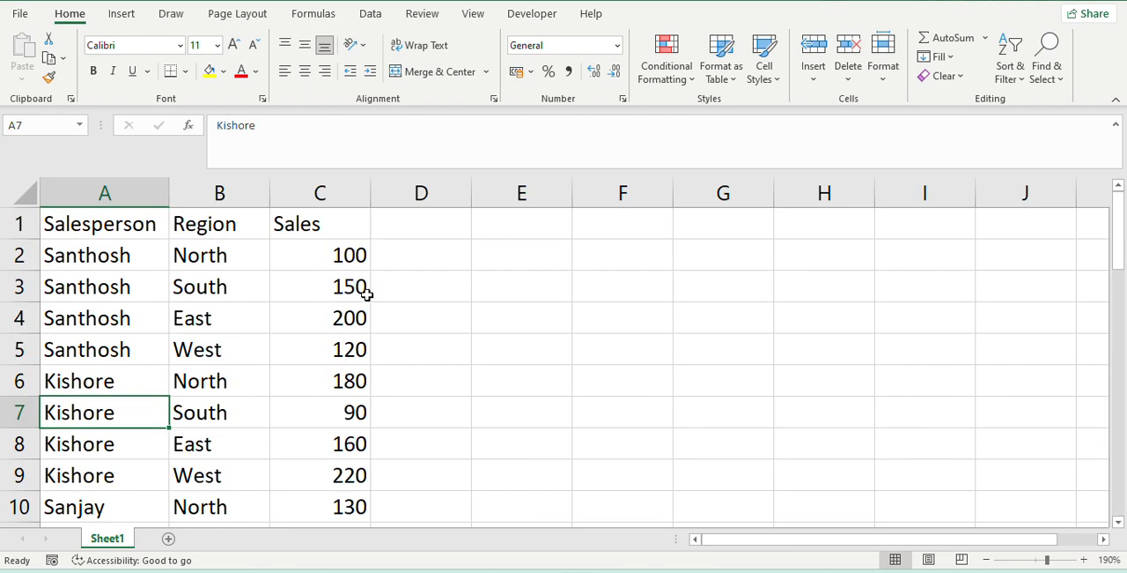
left_click(343, 256)
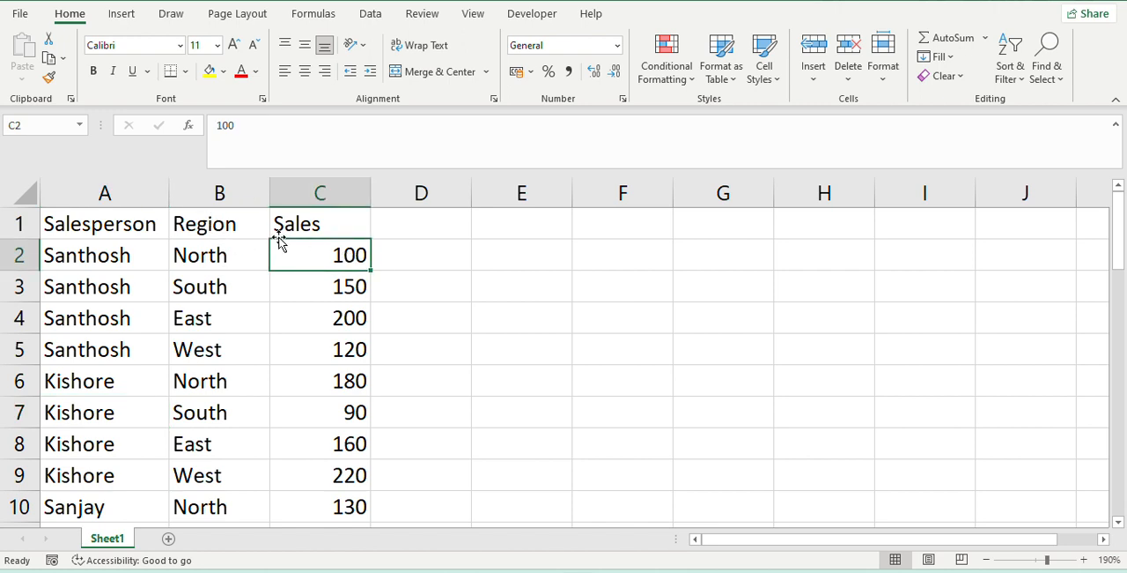
- Insert a blank column before the Sales column and a blank row above row 5 within the data
left_click(290, 192)
right_click(289, 192)
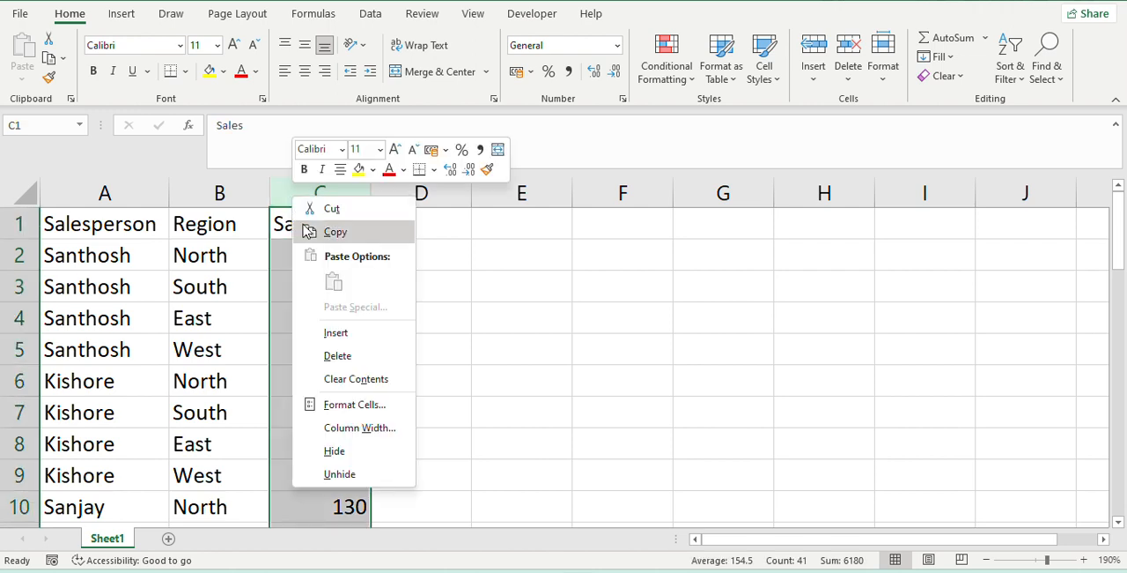
left_click(304, 330)
right_click(19, 345)
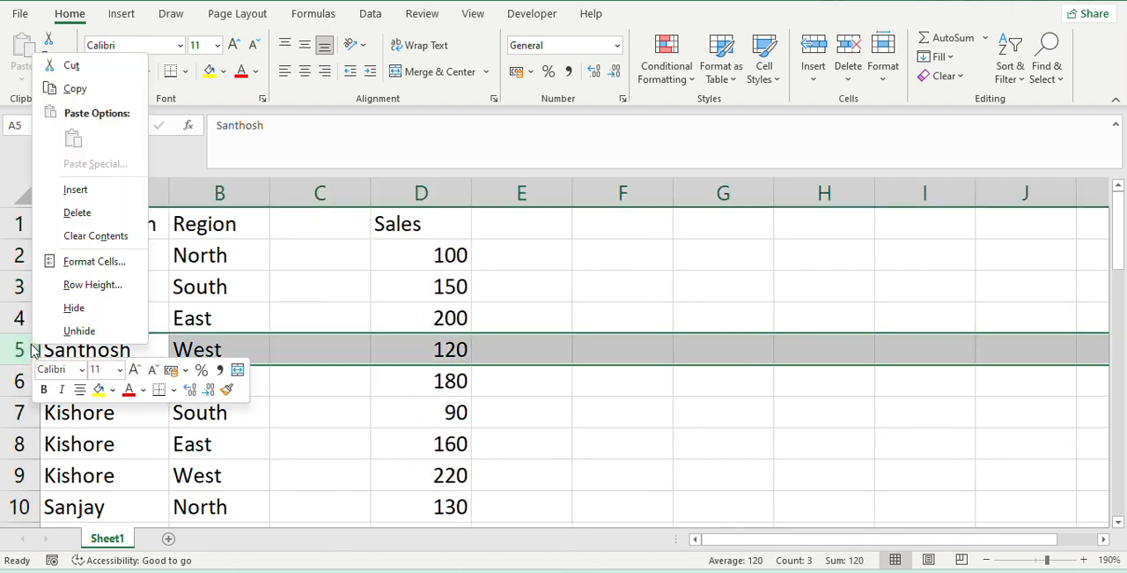
left_click(75, 189)
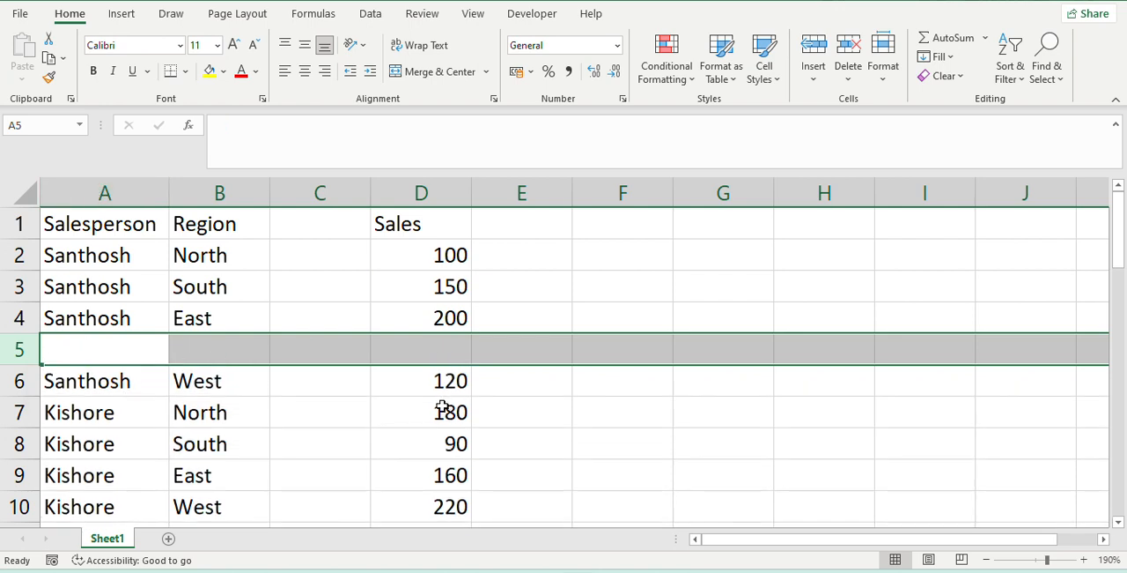
left_click(377, 350)
left_click(317, 362)
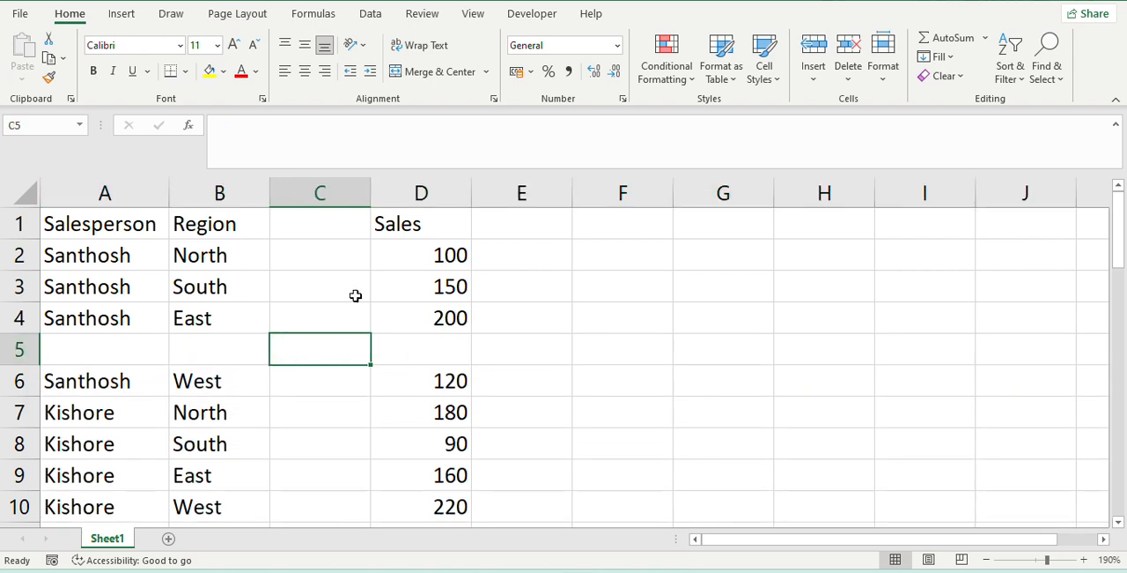
left_click(338, 260)
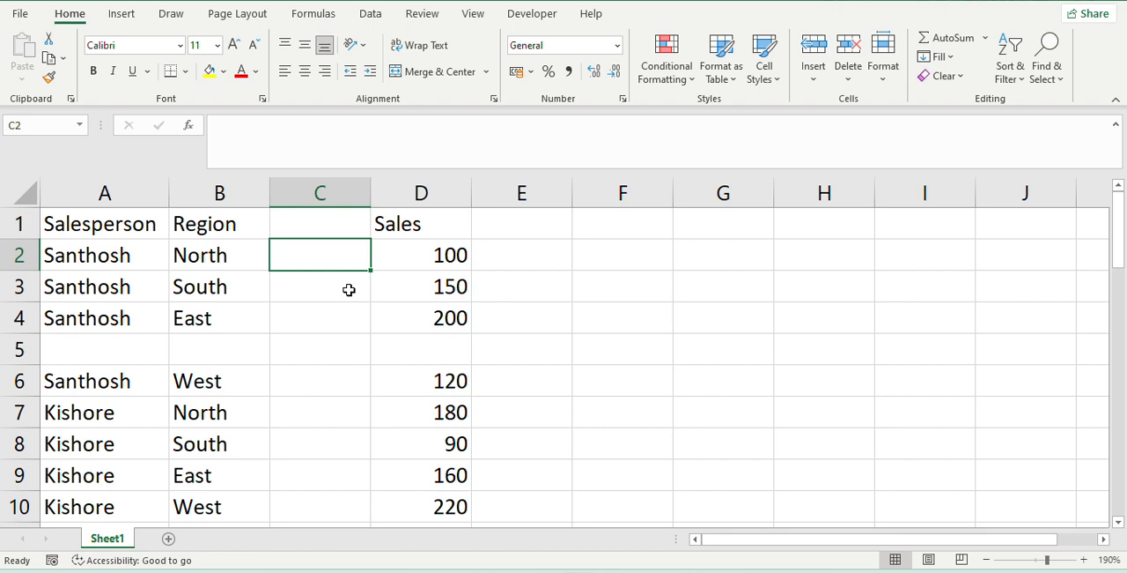
- Undo the insertion of the blank row and the blank column
key("ctrl+z")
key("ctrl+z")
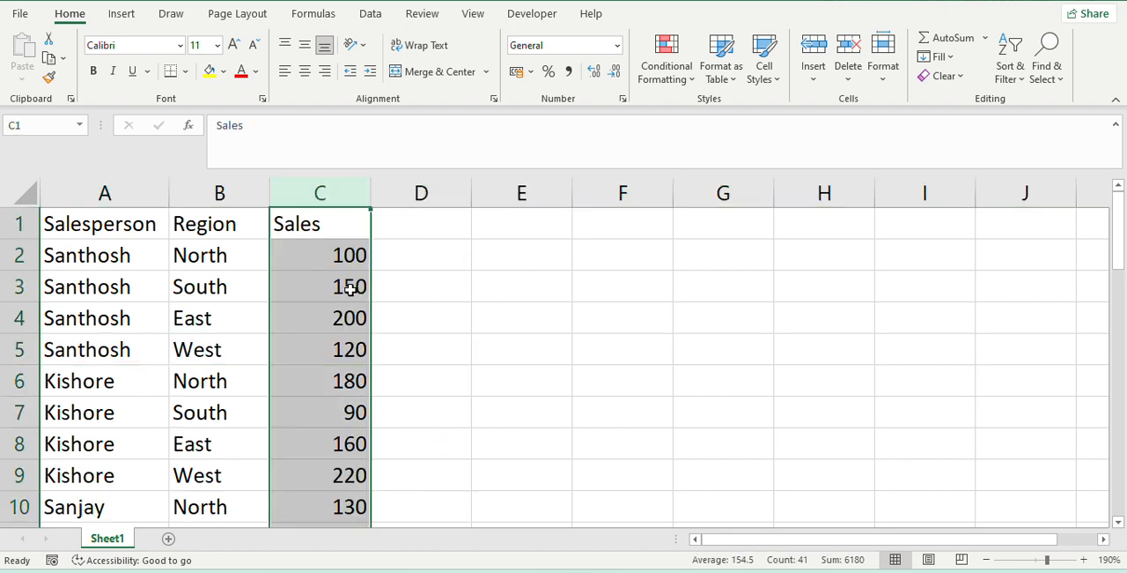
- Bold the headers in A1:C1 and format A1:C41 as a table with headers, using Blue, Table Style Medium 2
left_click_drag(95, 226, 330, 222)
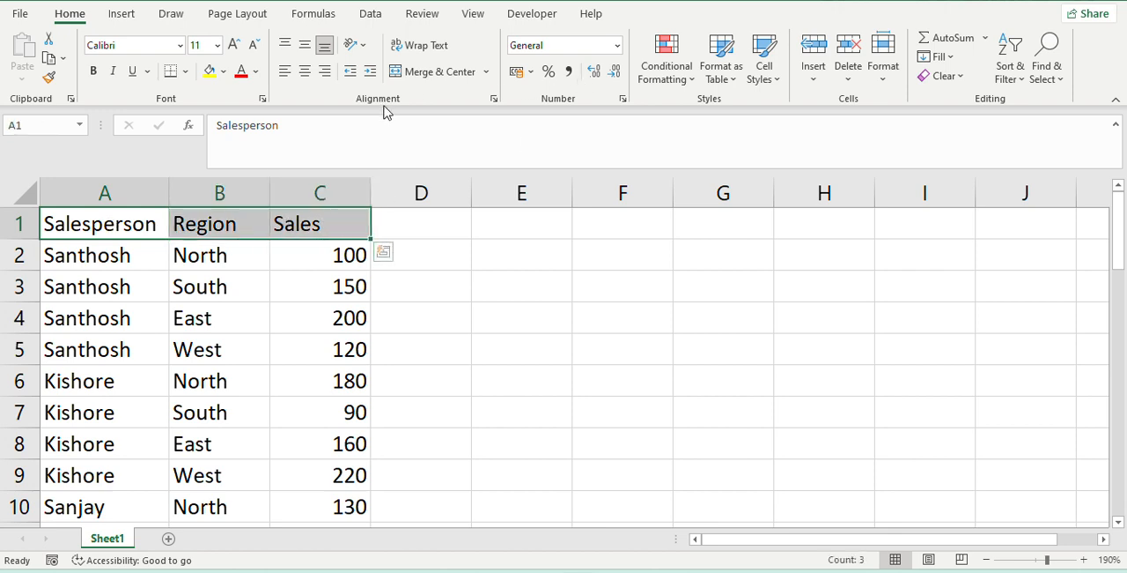
key("ctrl+b")
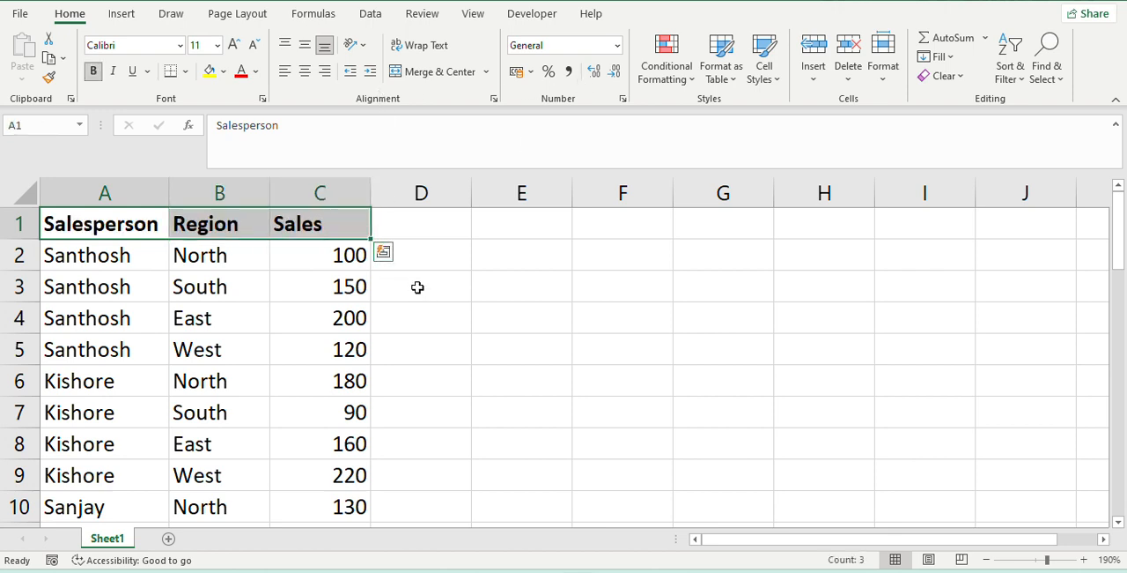
left_click_drag(128, 222, 347, 480)
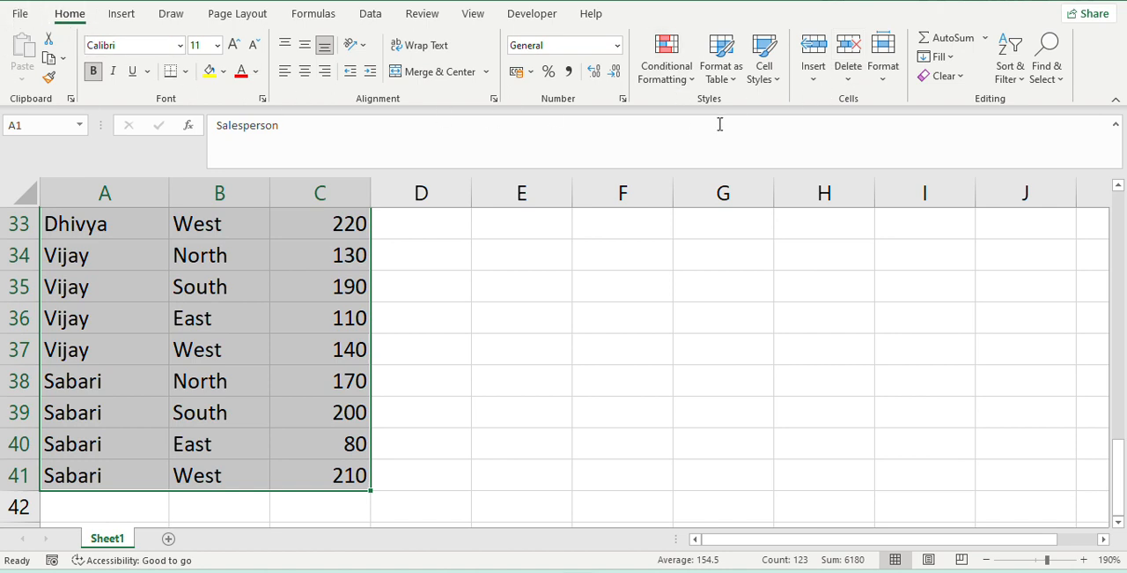
left_click(725, 62)
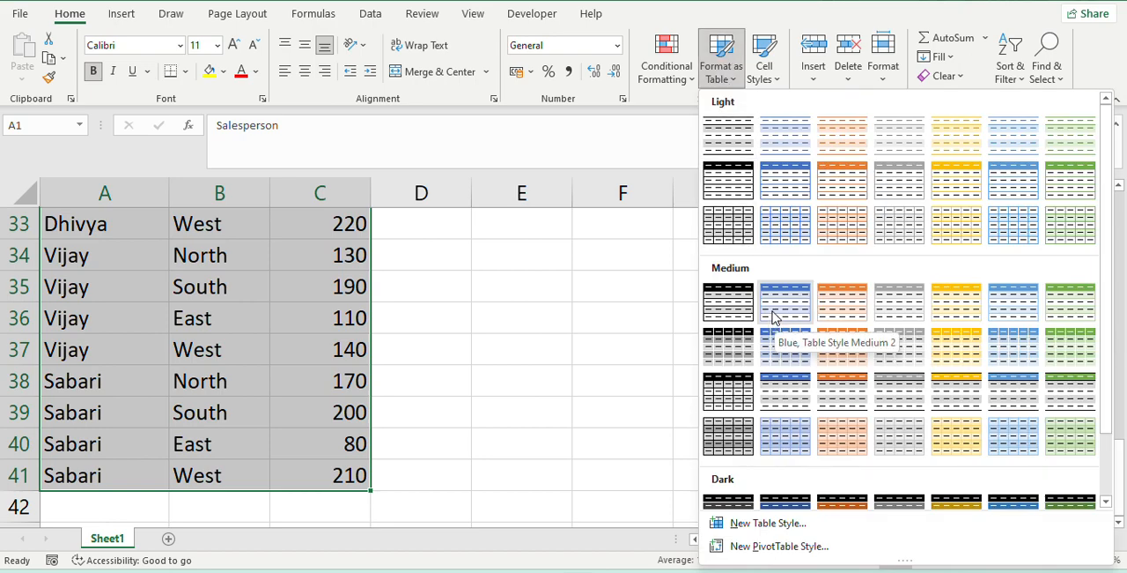
left_click(774, 315)
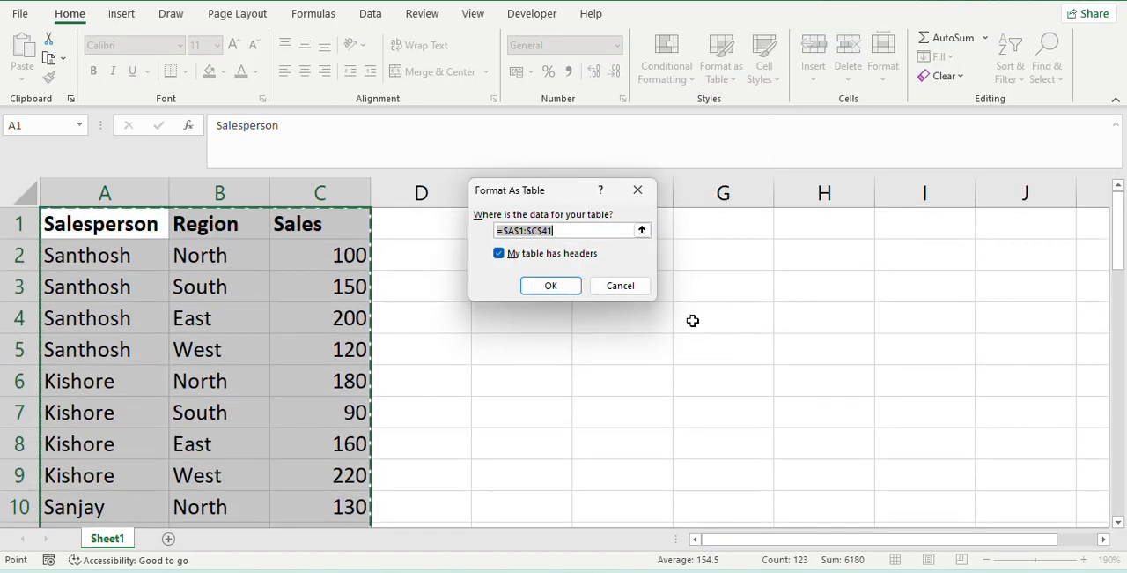
left_click(550, 287)
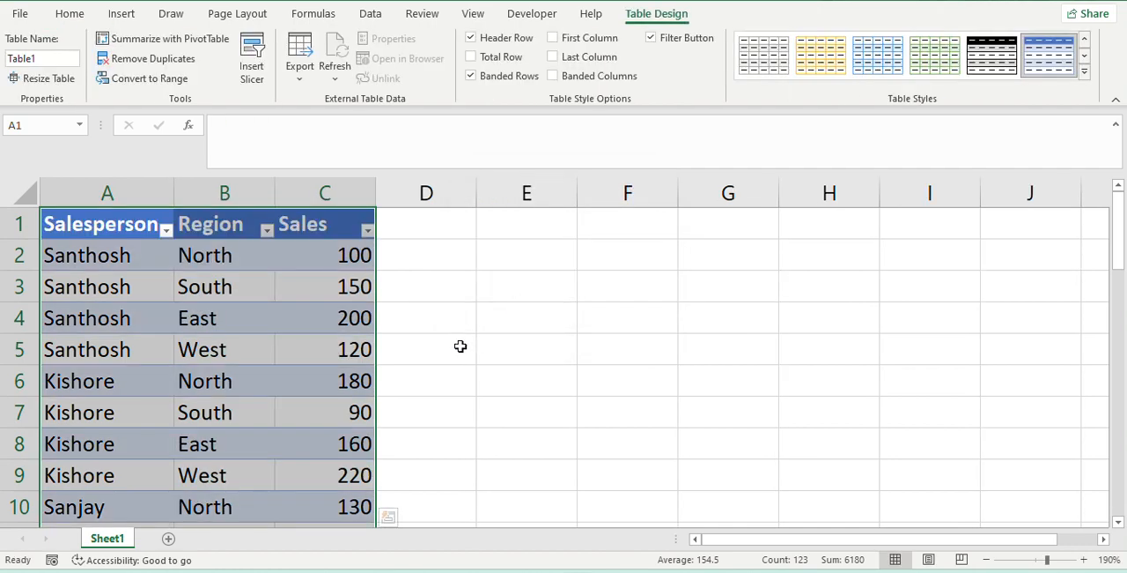
left_click(200, 394)
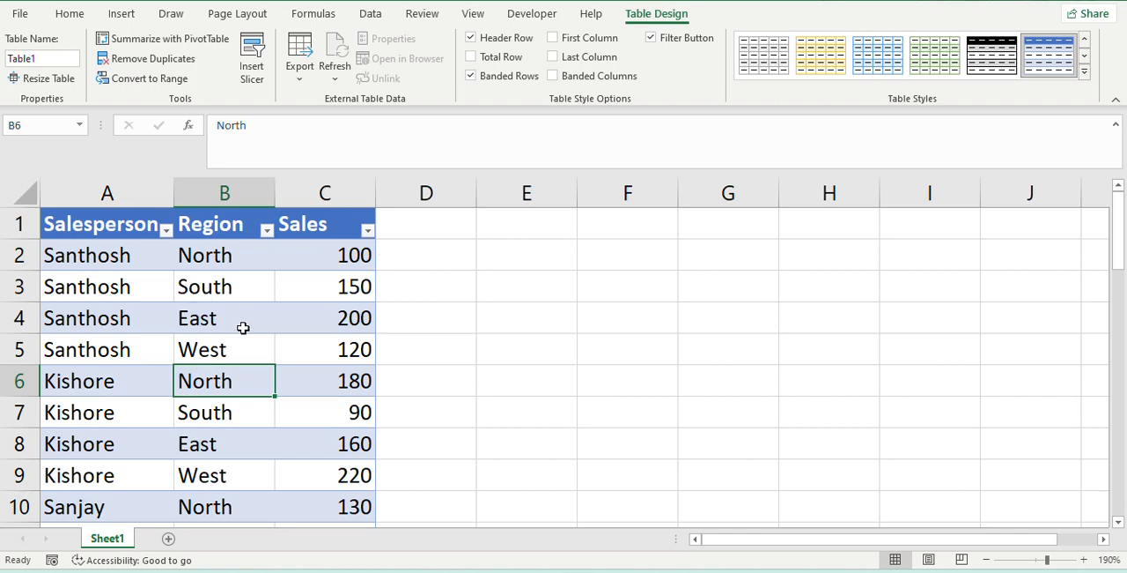
- Create a PivotTable from the whole sales table, Table1, and place it on a new worksheet
left_click_drag(95, 231, 336, 476)
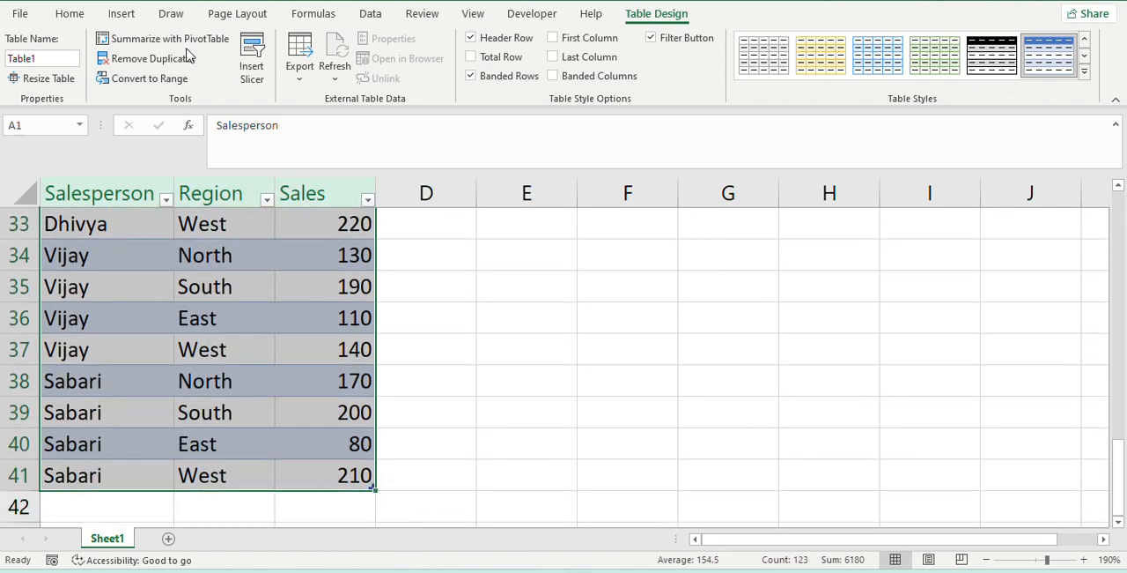
left_click(120, 14)
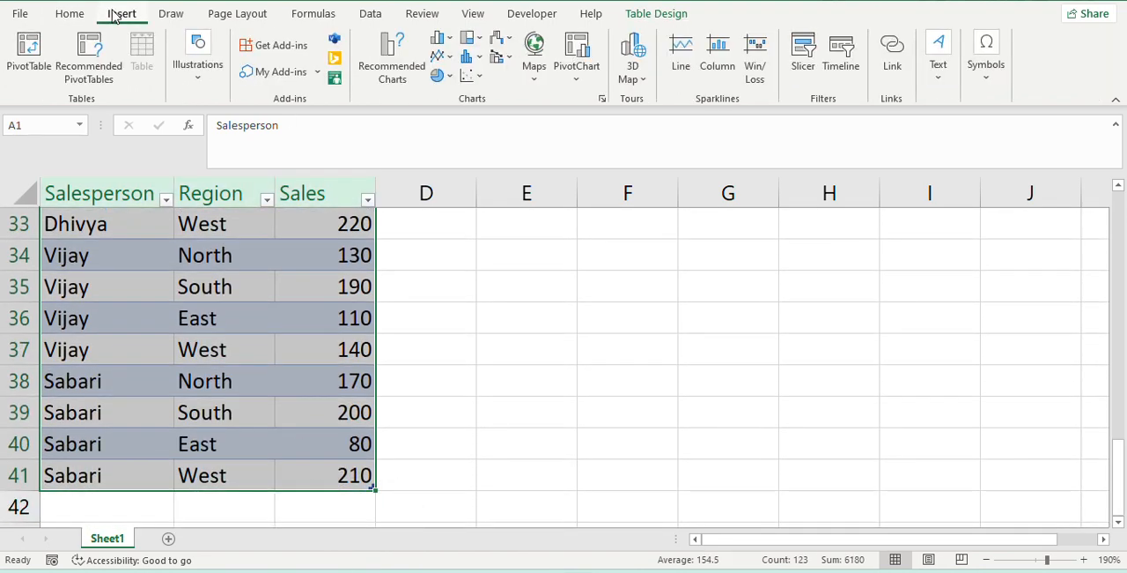
left_click(38, 77)
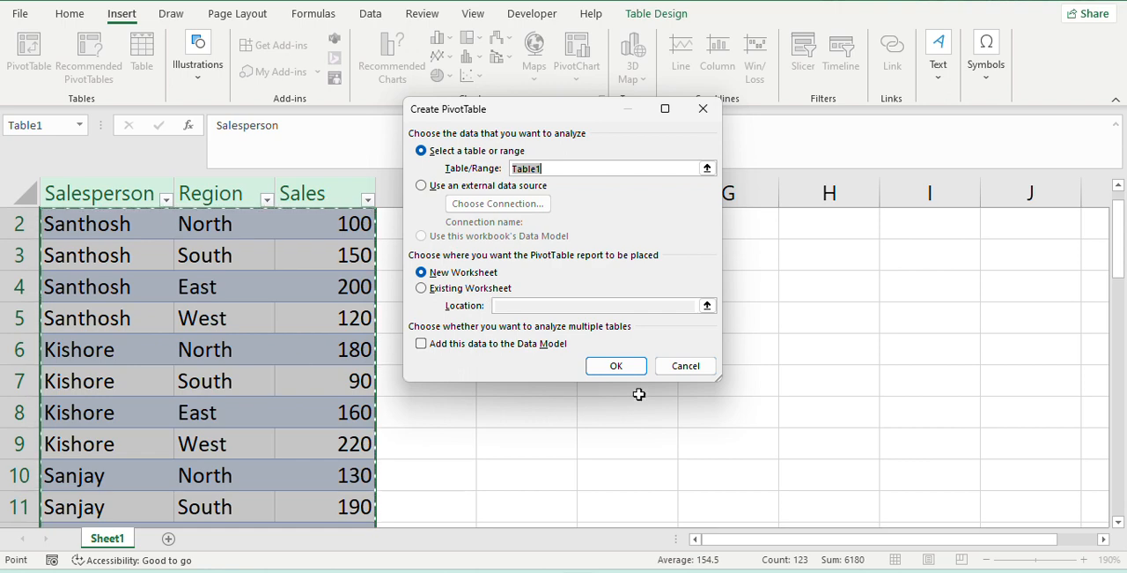
left_click(619, 368)
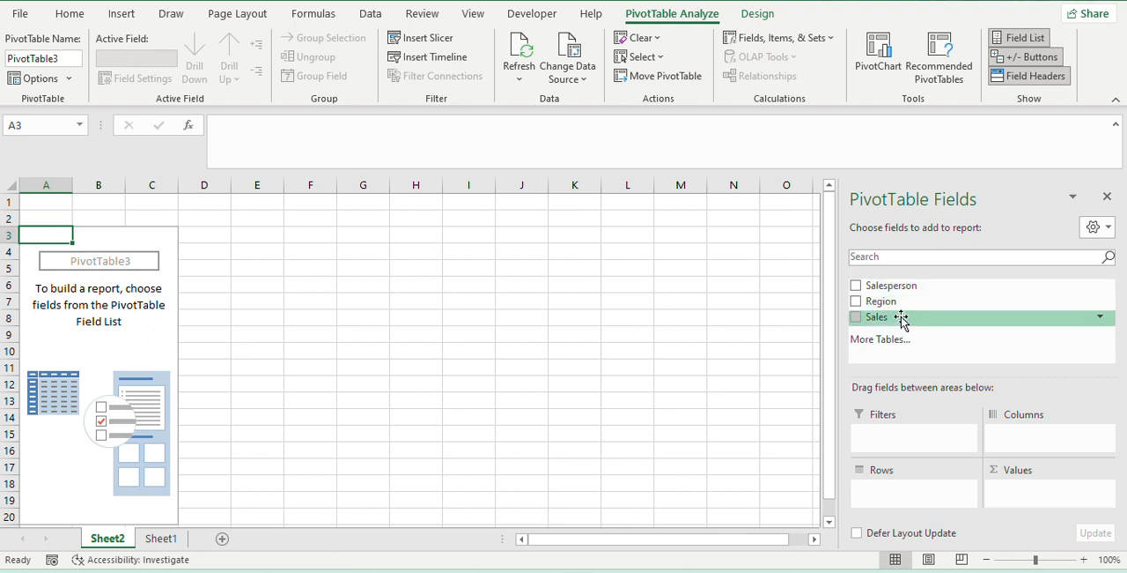
- Add the Salesperson, Region and Sales fields to the PivotTable report
left_click(855, 285)
left_click(855, 301)
left_click(856, 318)
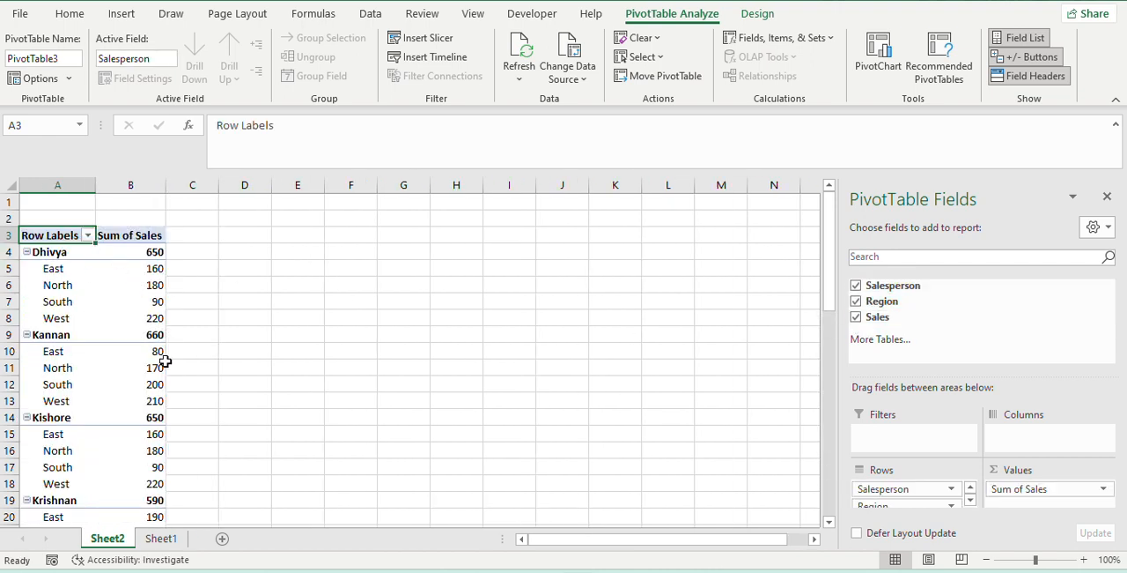
- Enlarge the sheet to 220% and examine each salesperson's sales total and its regional breakdown in the PivotTable
left_click(1084, 559)
left_click(1084, 559)
left_click(1085, 560)
left_click(1084, 560)
scroll(436, 423, "up", 8, "ctrl")
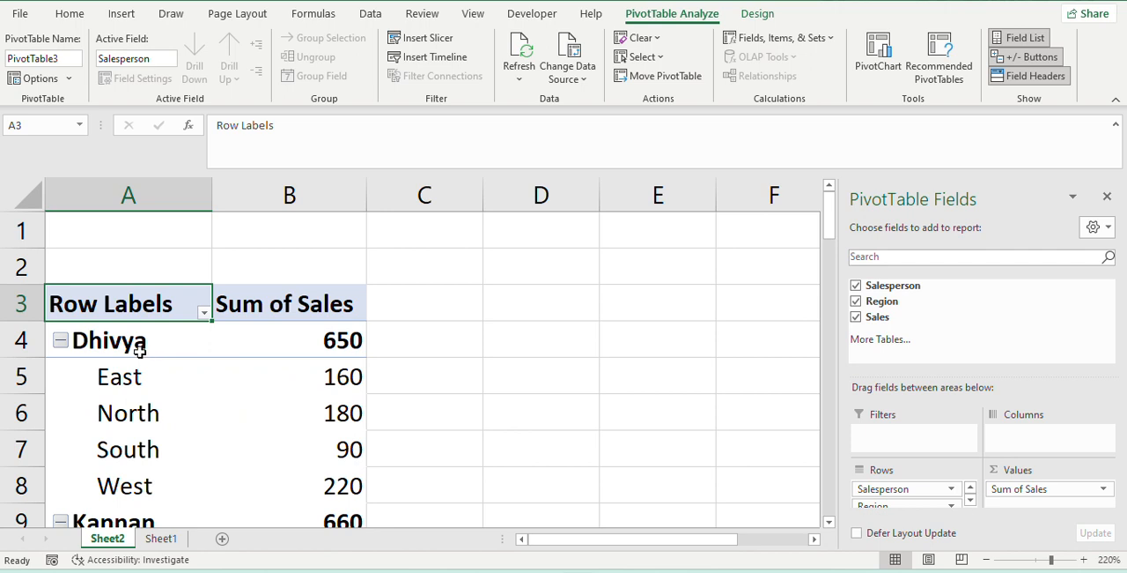
mouse_move(351, 337)
scroll(300, 427, "down", 2)
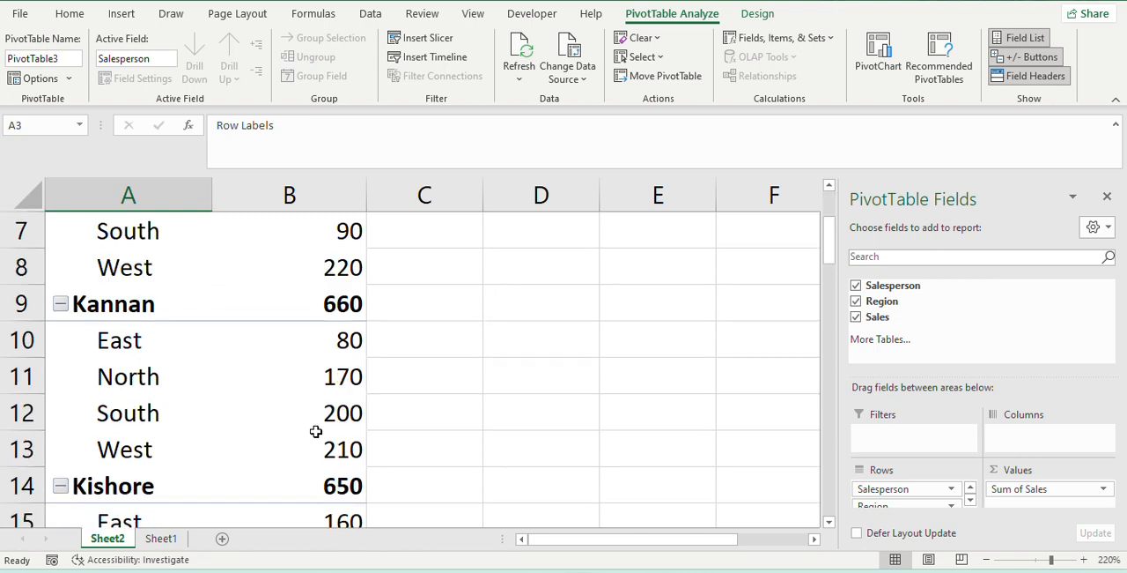
scroll(229, 362, "up", 2)
scroll(317, 407, "down", 1)
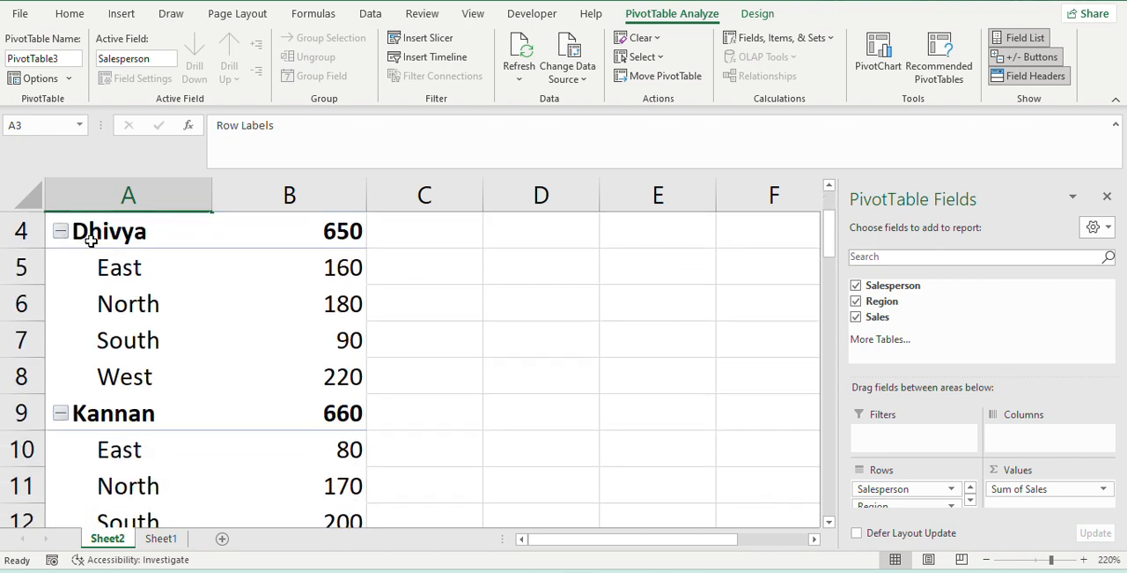
mouse_move(350, 241)
mouse_move(354, 378)
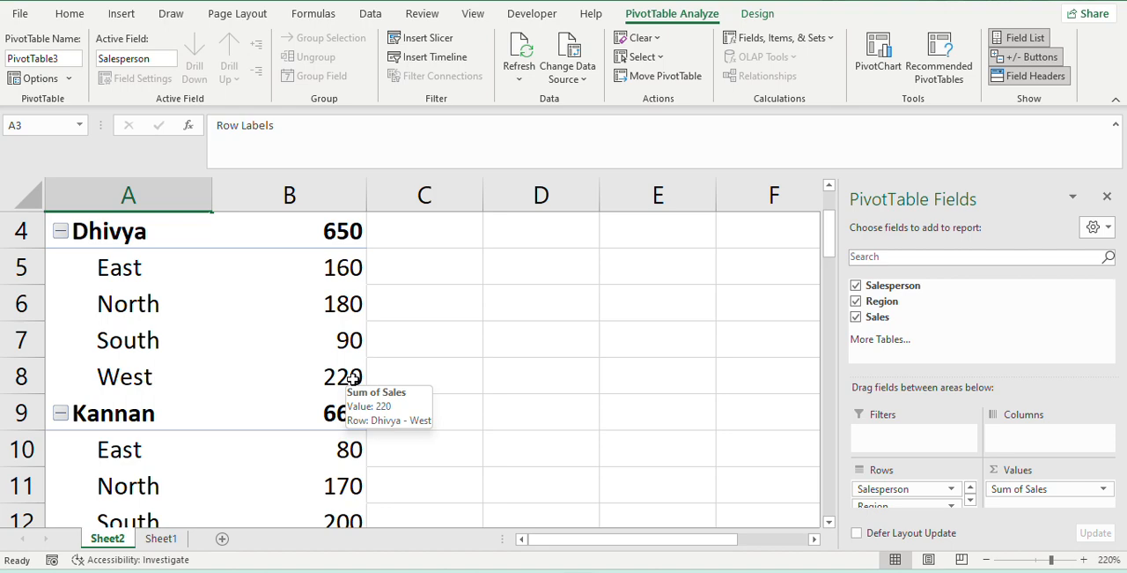
scroll(270, 405, "down", 17)
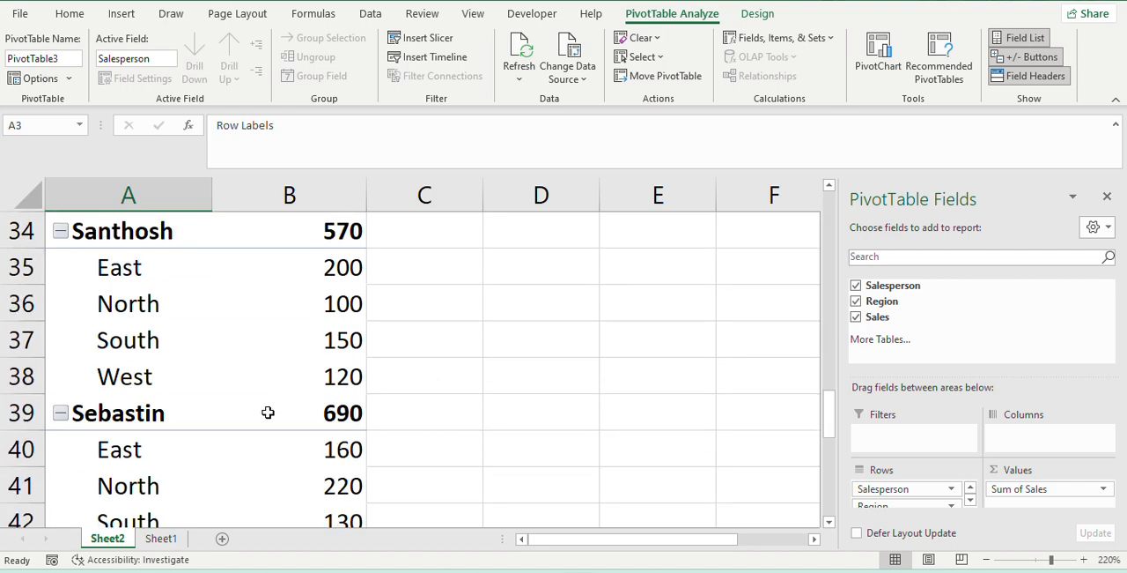
scroll(272, 413, "up", 18)
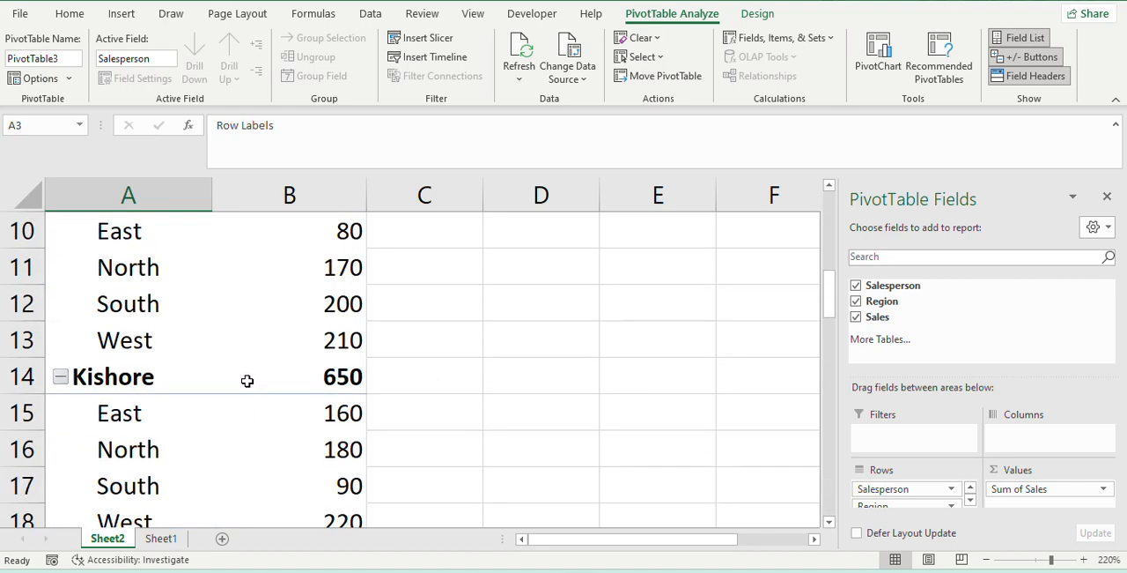
- Look through the Salesperson filter choices of the PivotTable's row labels and close them without applying a filter
left_click(205, 313)
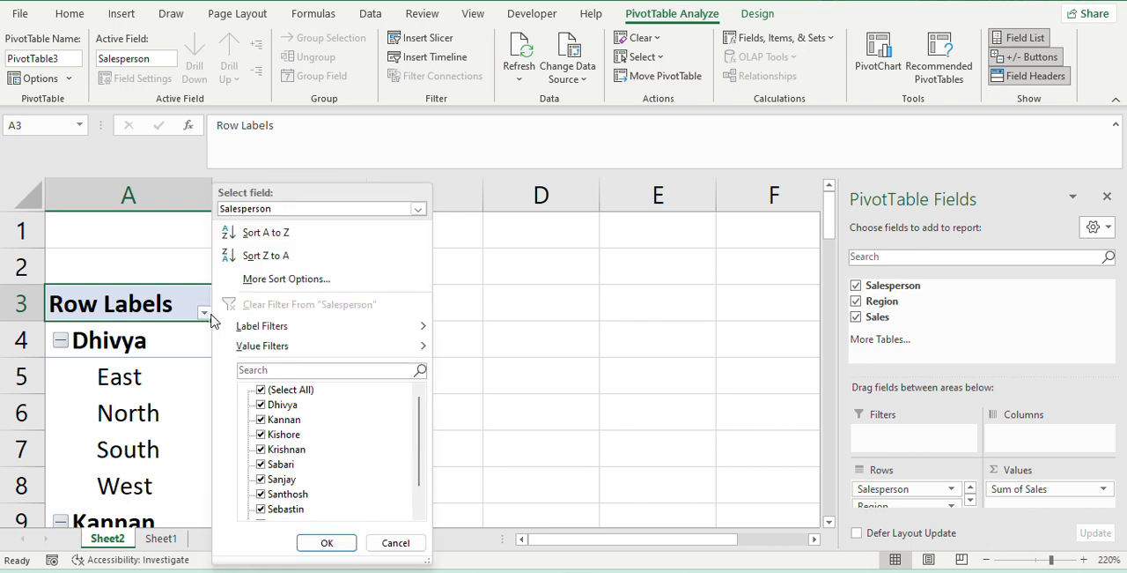
scroll(273, 476, "down", 1)
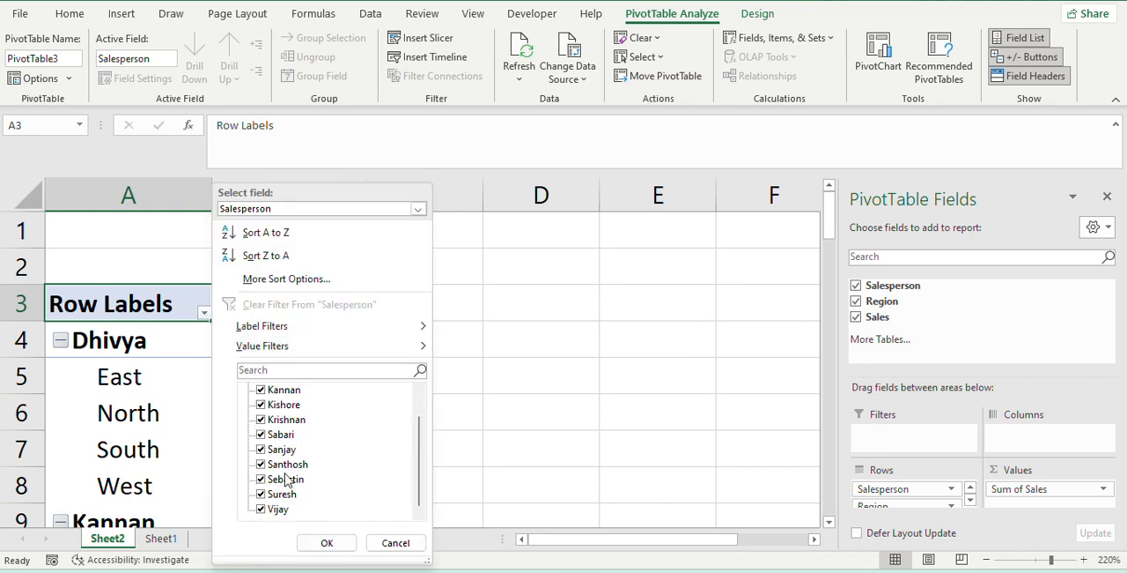
scroll(280, 509, "up", 1)
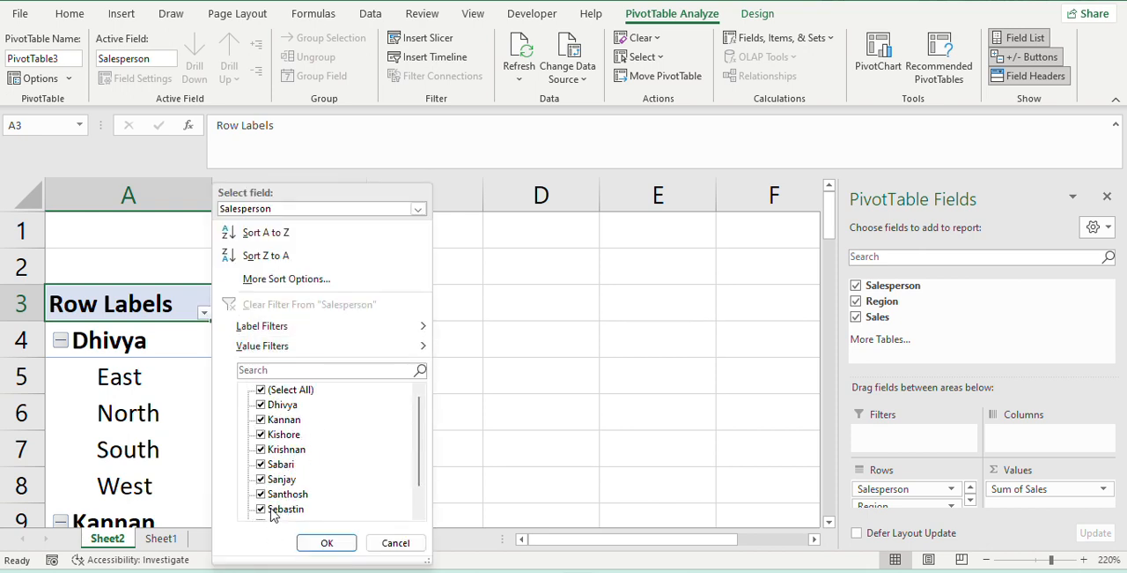
left_click(395, 542)
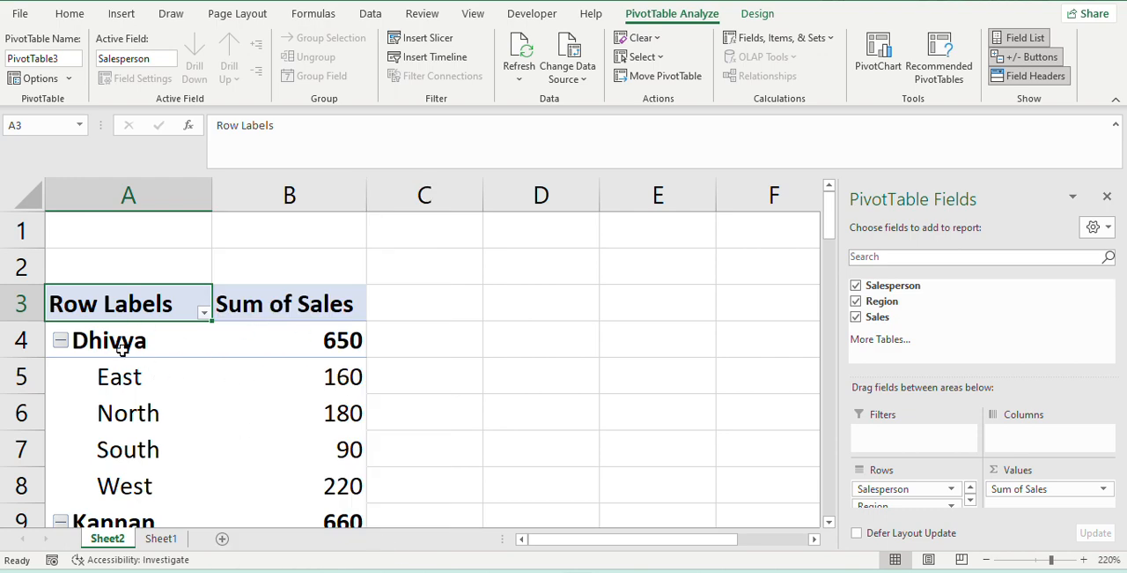
- Review the regional sales breakdown down the PivotTable and inspect the first salesperson's East figure
scroll(259, 425, "down", 10)
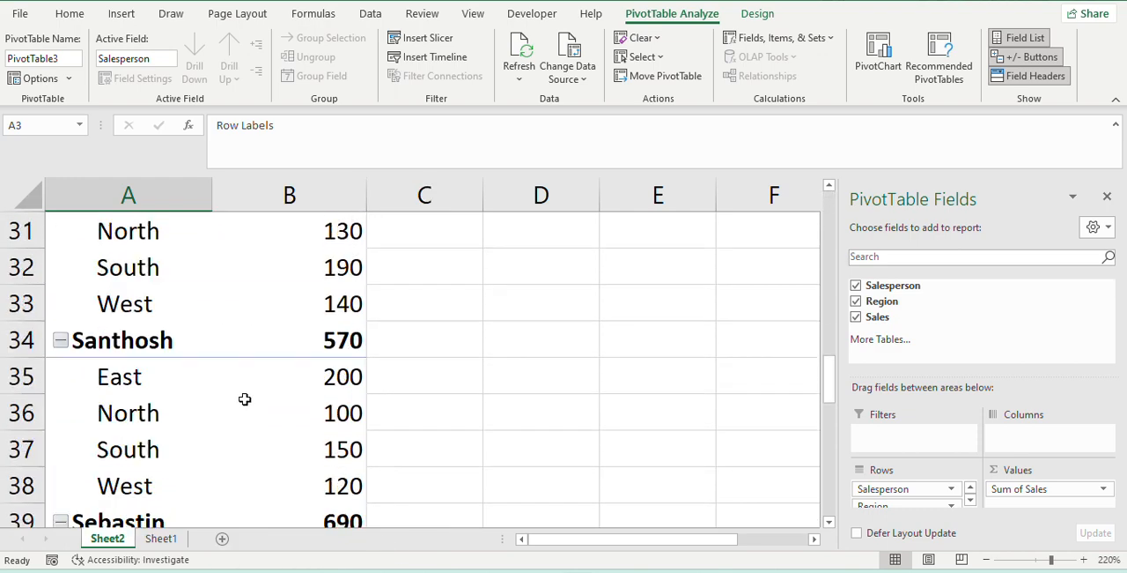
scroll(196, 377, "down", 2)
scroll(194, 379, "up", 12)
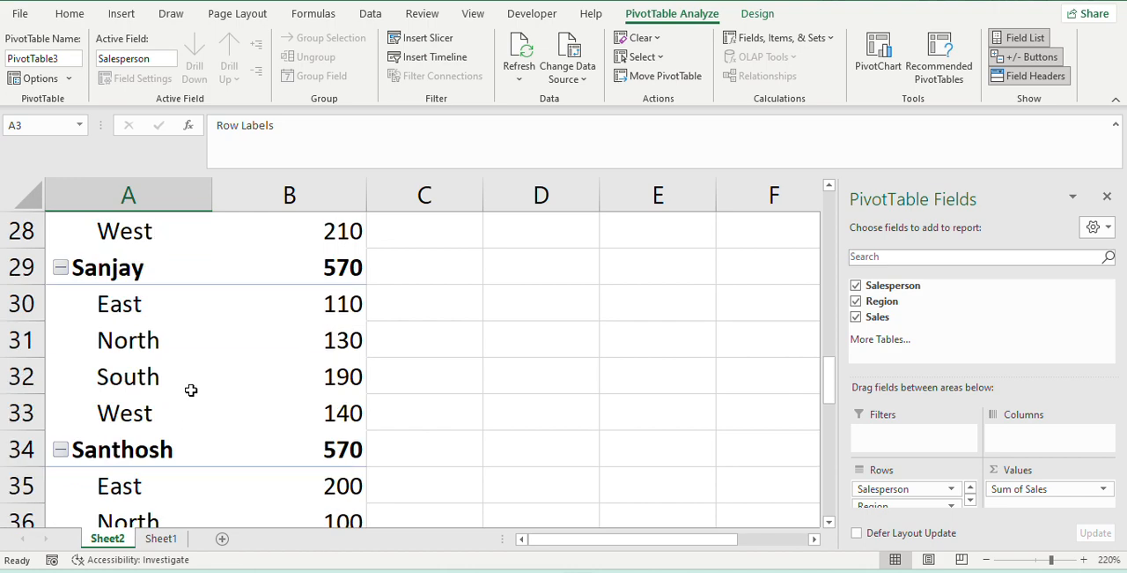
scroll(187, 391, "up", 1)
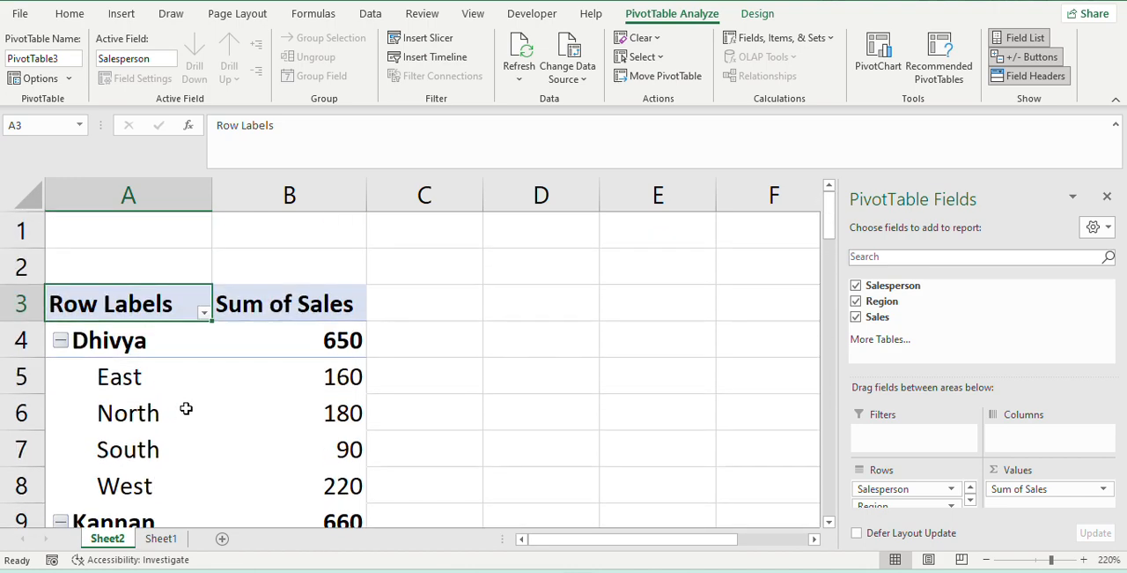
left_click(130, 387)
left_click(313, 385)
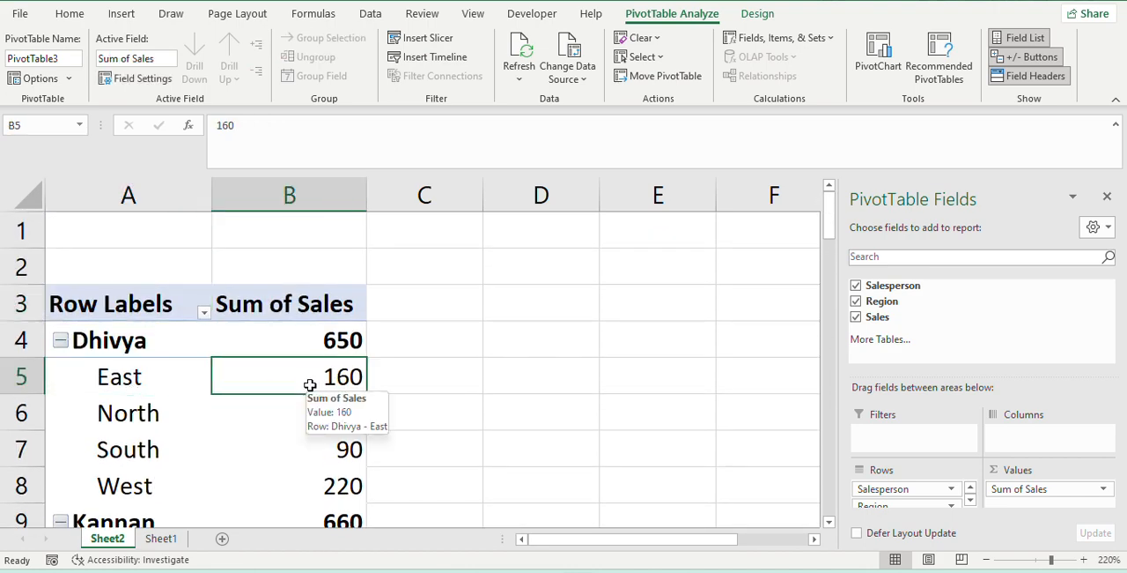
- Remove the Salesperson, Region and Sales fields from the report to empty the PivotTable
left_click(855, 286)
left_click(856, 301)
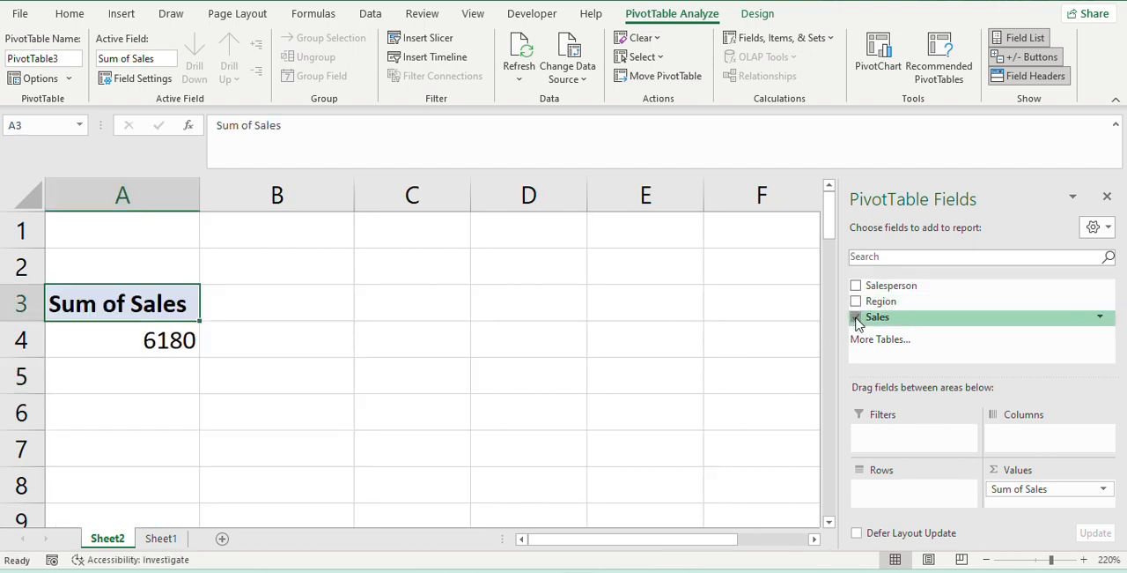
left_click(856, 317)
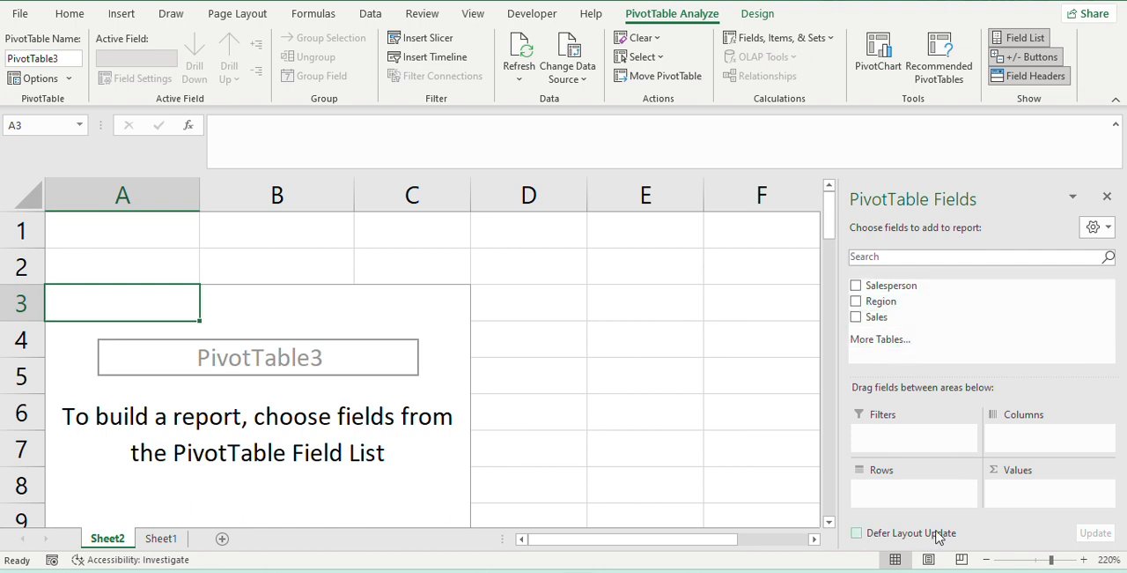
- Rebuild the PivotTable with Salesperson and Region nested beneath it as rows, and Sales as the summed value
left_click_drag(893, 285, 888, 495)
scroll(79, 427, "down", 4)
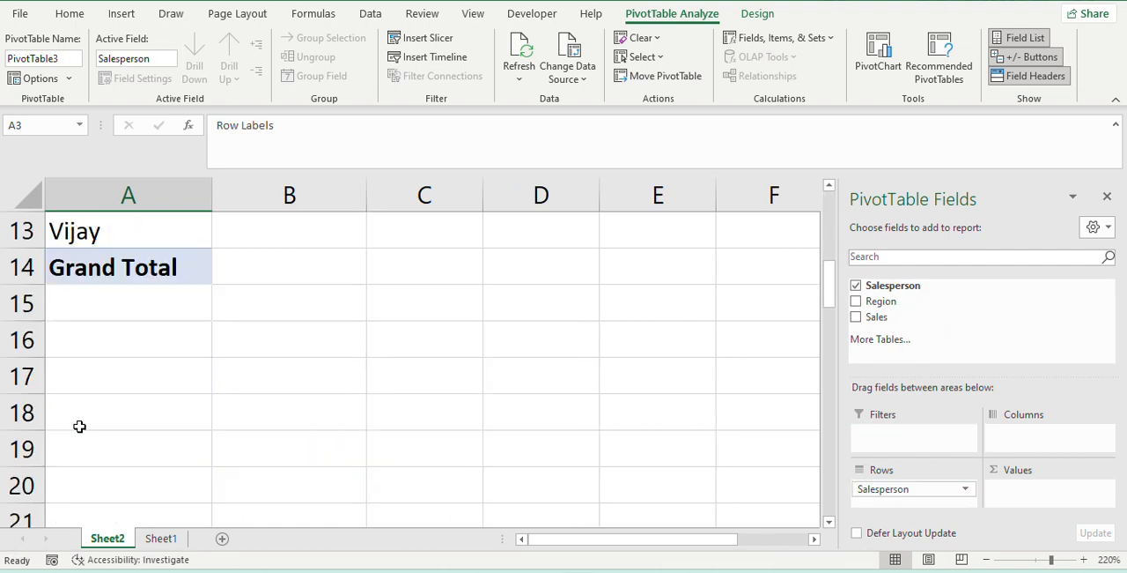
scroll(204, 434, "up", 3)
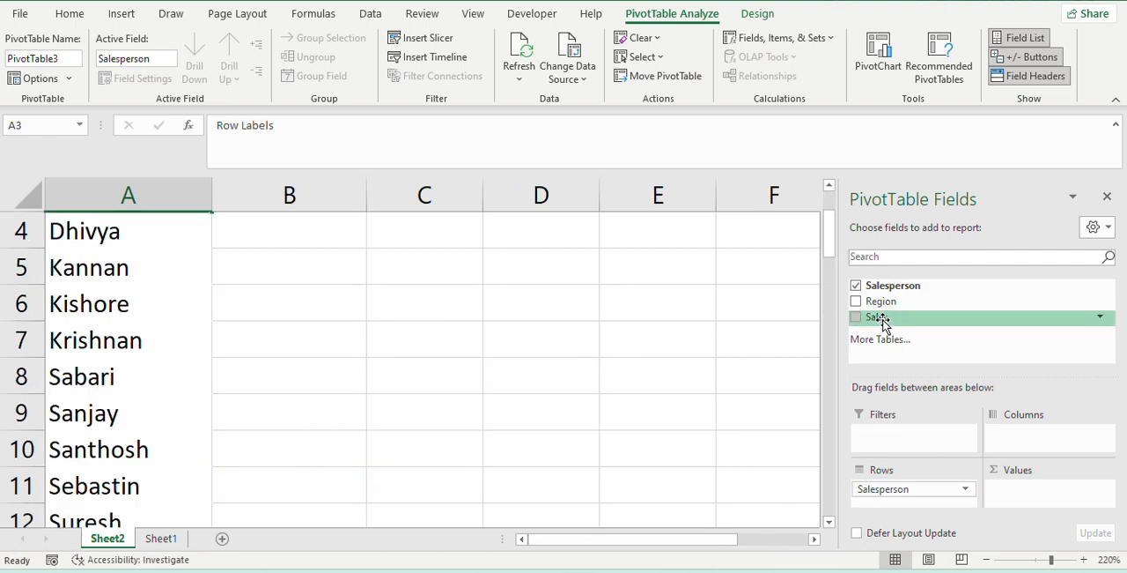
left_click_drag(883, 324, 1013, 497)
scroll(378, 351, "up", 1)
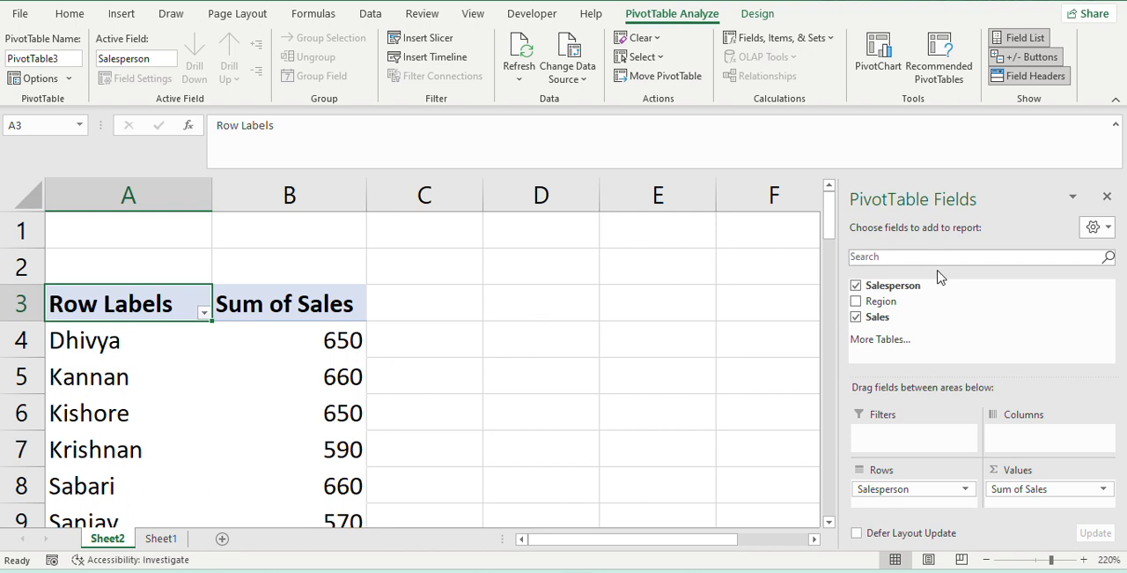
left_click_drag(883, 310, 923, 504)
scroll(101, 390, "down", 1)
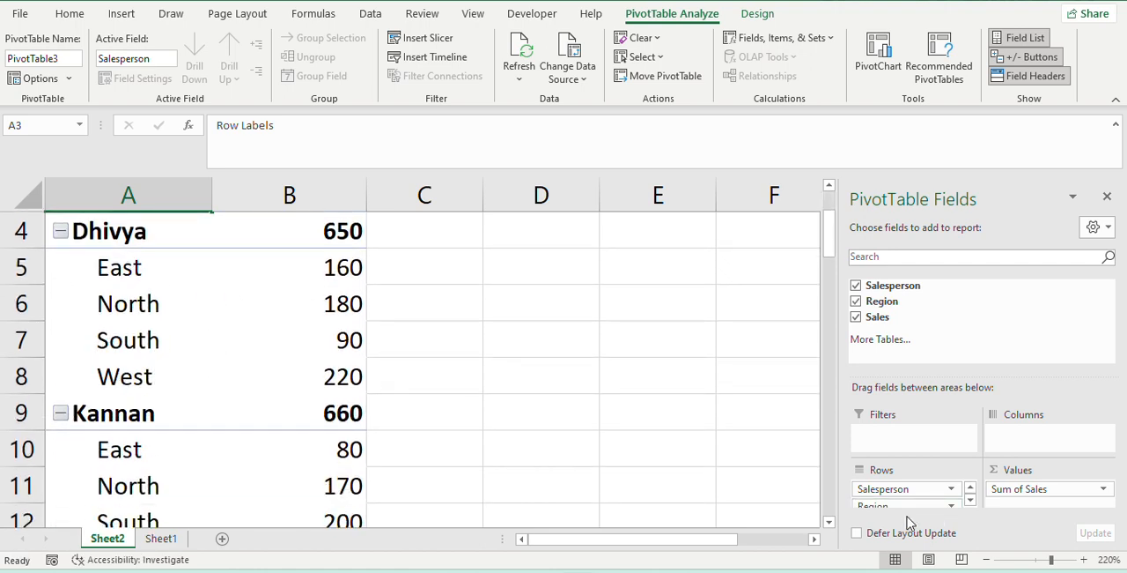
- Try Region as a value field in the PivotTable and return it to the rows beneath Salesperson
left_click_drag(914, 509, 1036, 506)
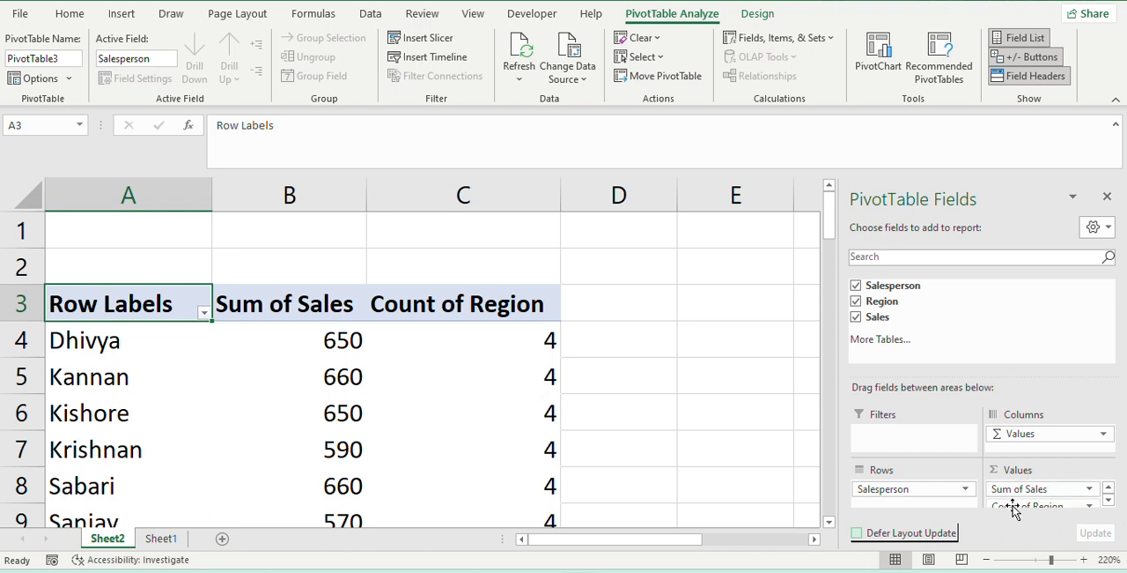
left_click_drag(1015, 504, 888, 507)
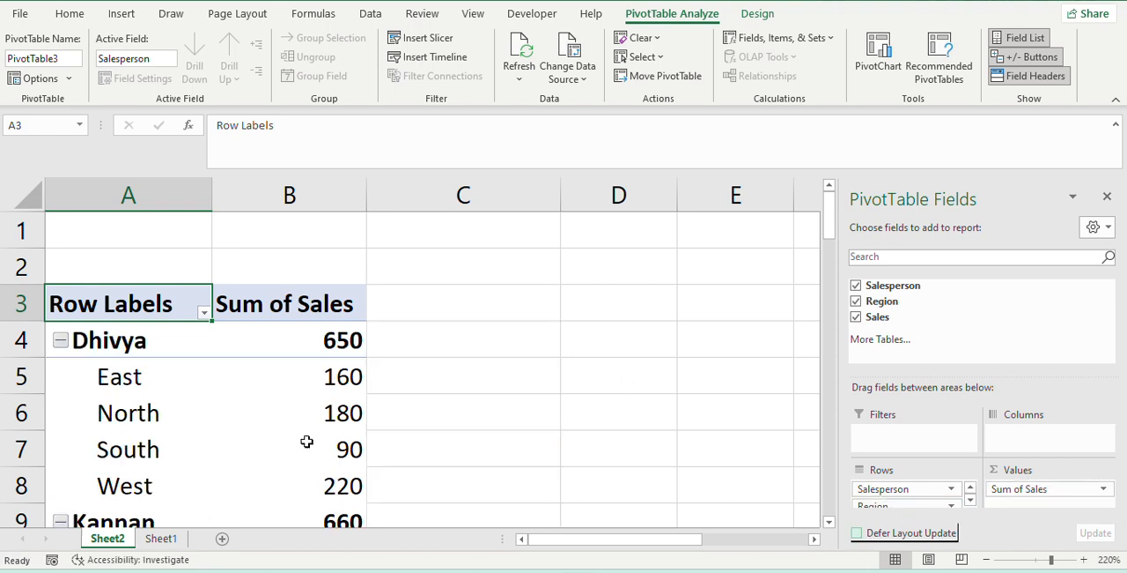
scroll(103, 380, "down", 1)
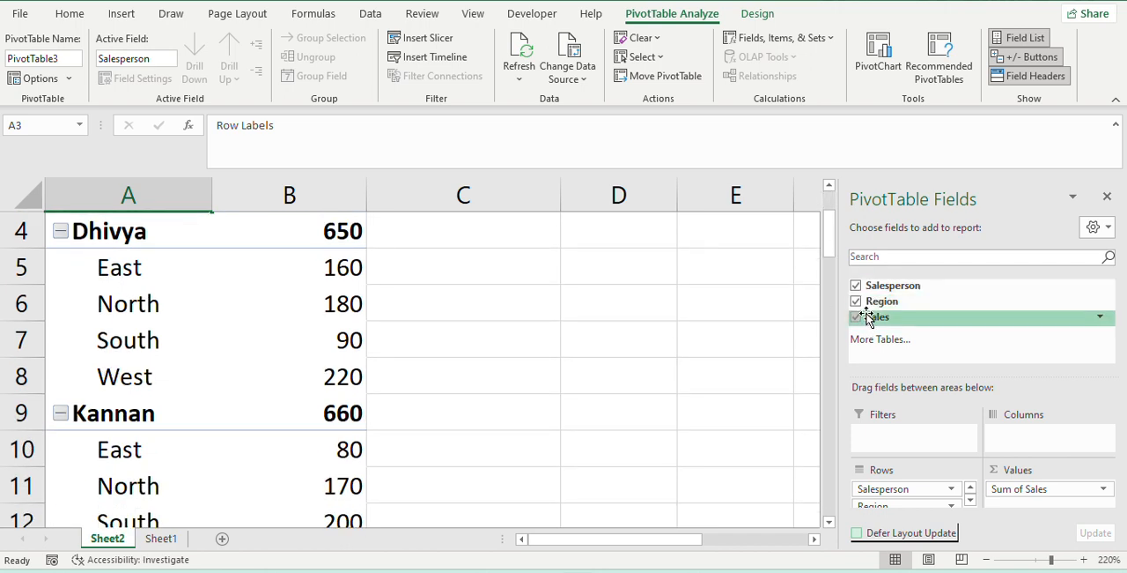
scroll(317, 391, "up", 1)
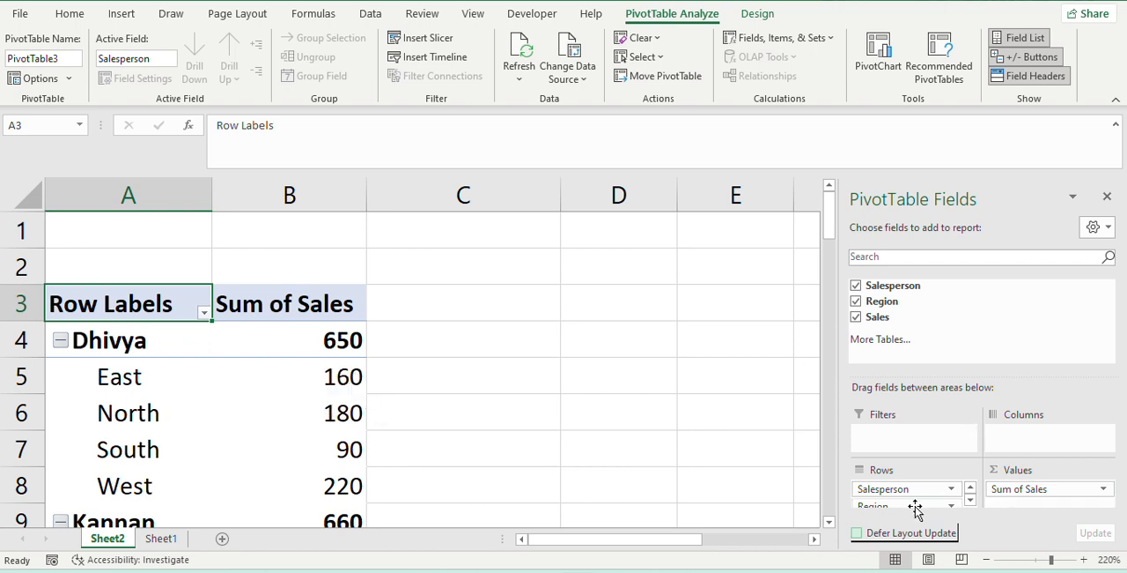
- Examine the rebuilt PivotTable's salesperson totals, regional sales and grand total from the first row to the last
scroll(914, 492, "down", 1)
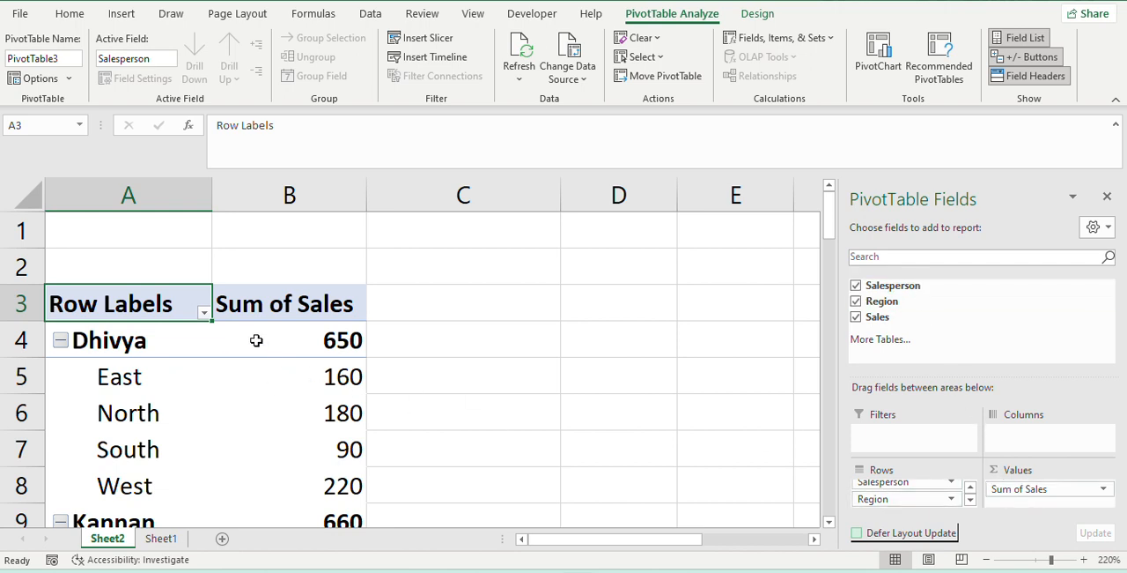
scroll(251, 352, "down", 3)
scroll(247, 360, "down", 2)
scroll(240, 379, "up", 3)
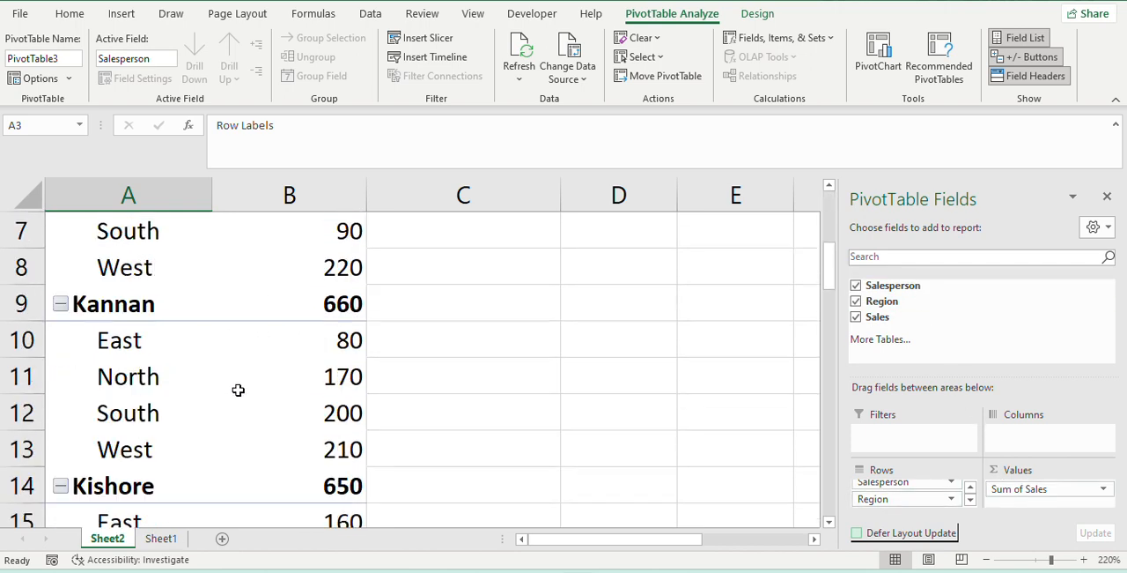
scroll(245, 383, "up", 2)
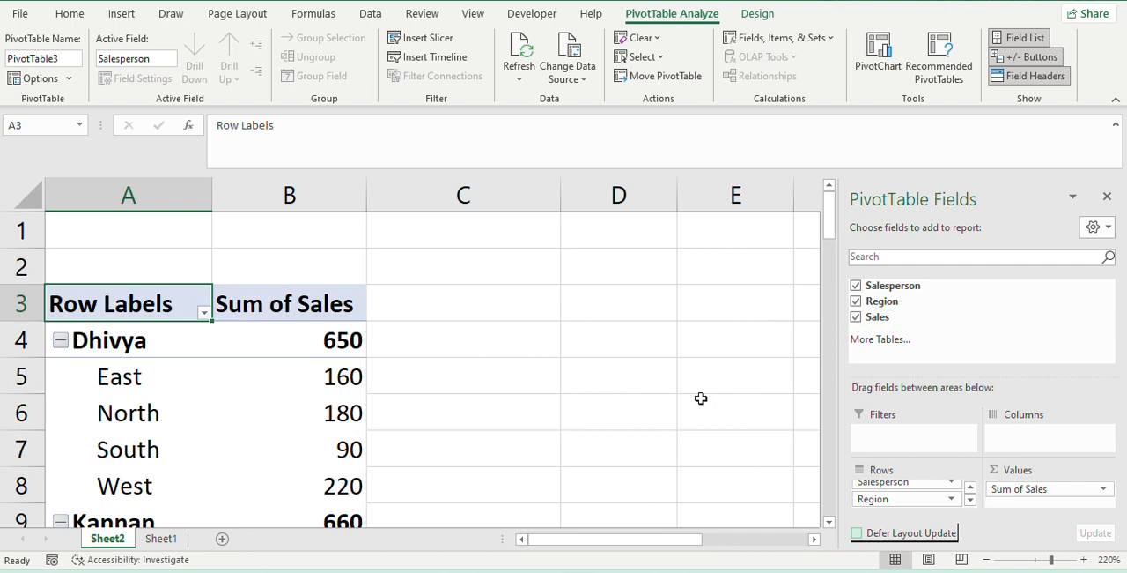
scroll(225, 416, "down", 13)
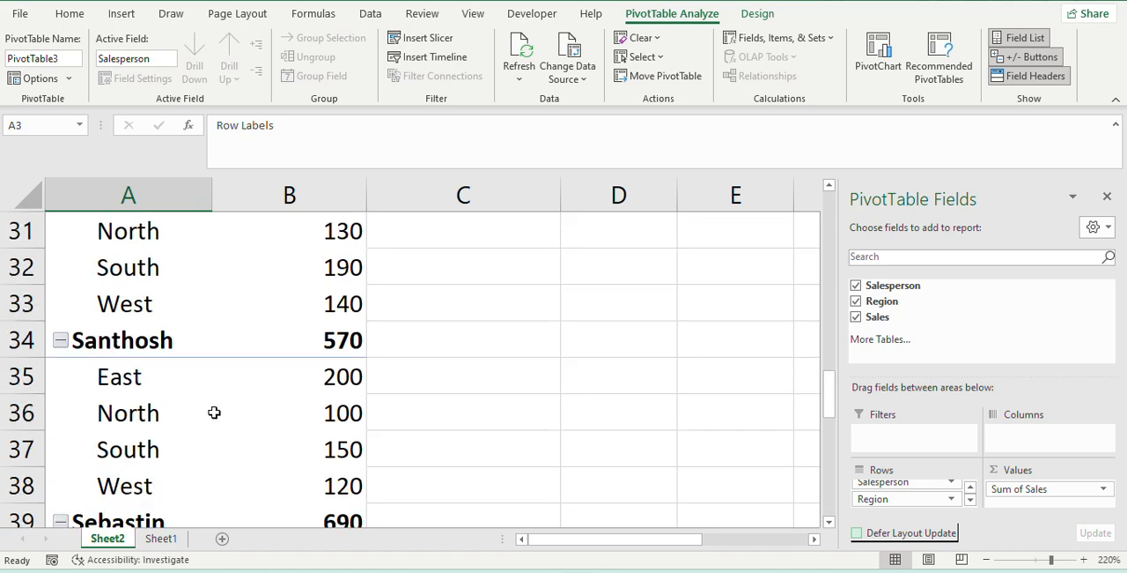
scroll(208, 409, "down", 2)
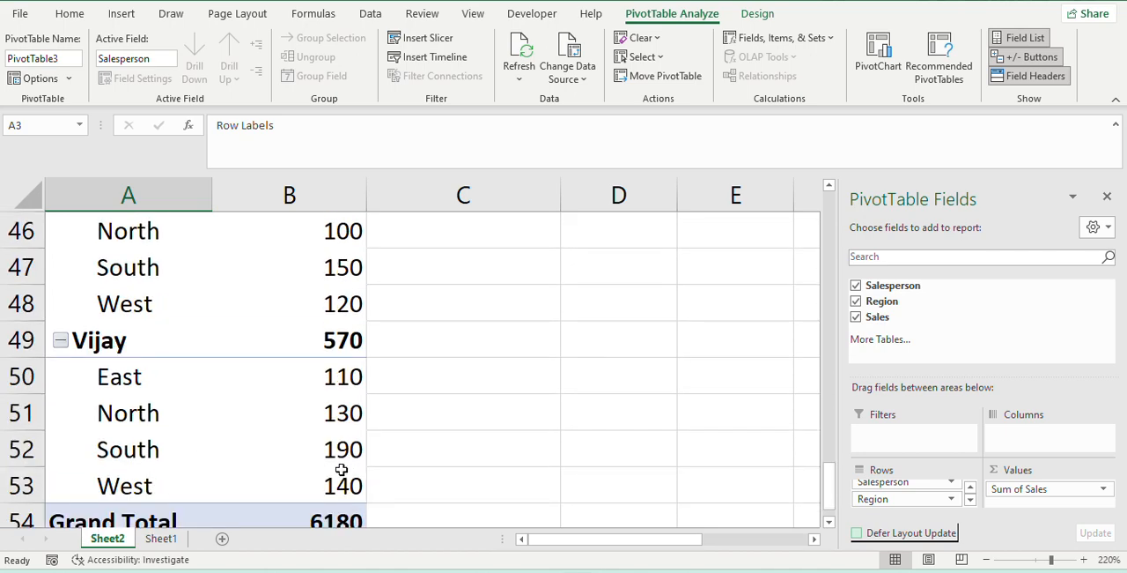
scroll(342, 469, "down", 4)
scroll(340, 464, "up", 3)
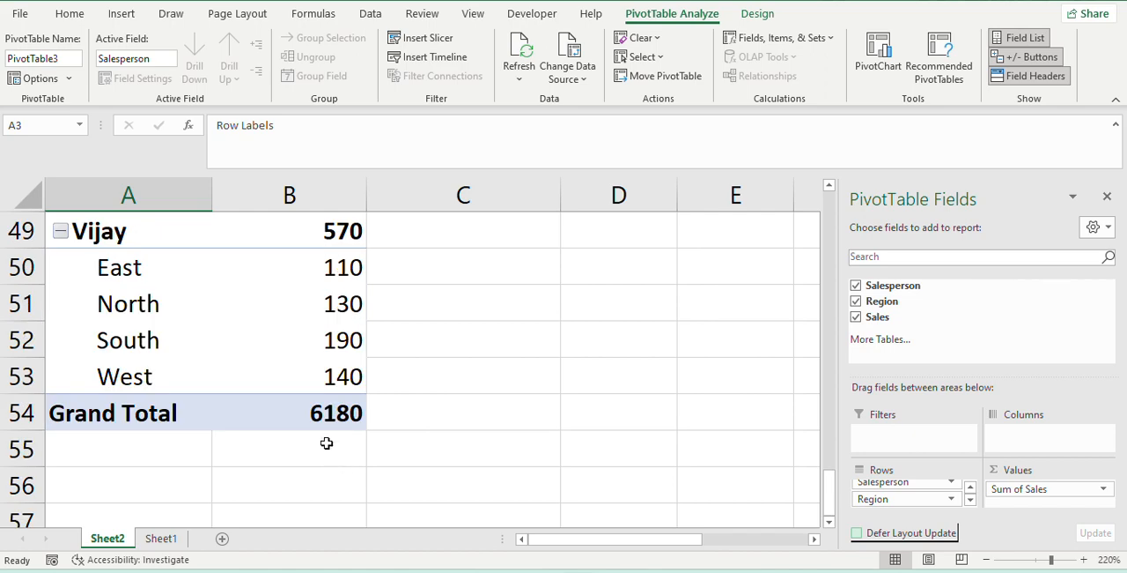
scroll(328, 452, "up", 13)
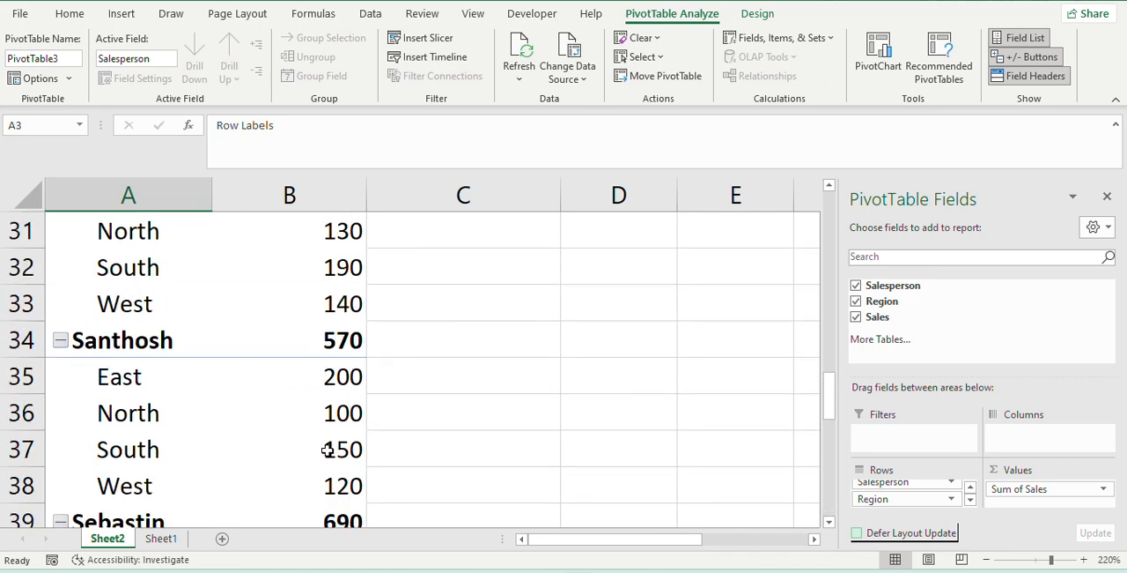
scroll(325, 451, "up", 3)
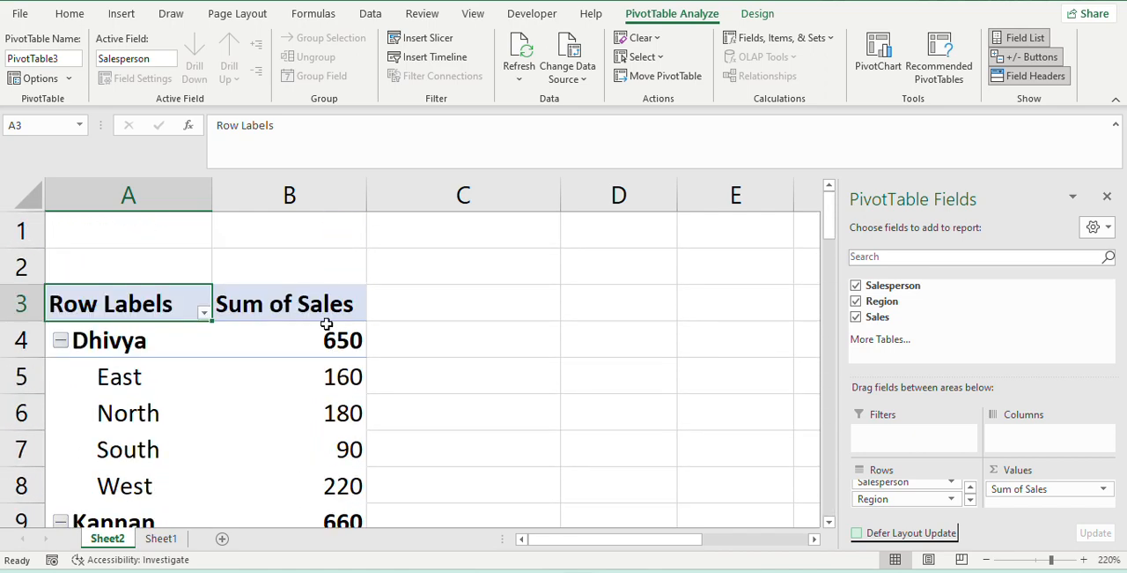
mouse_move(301, 339)
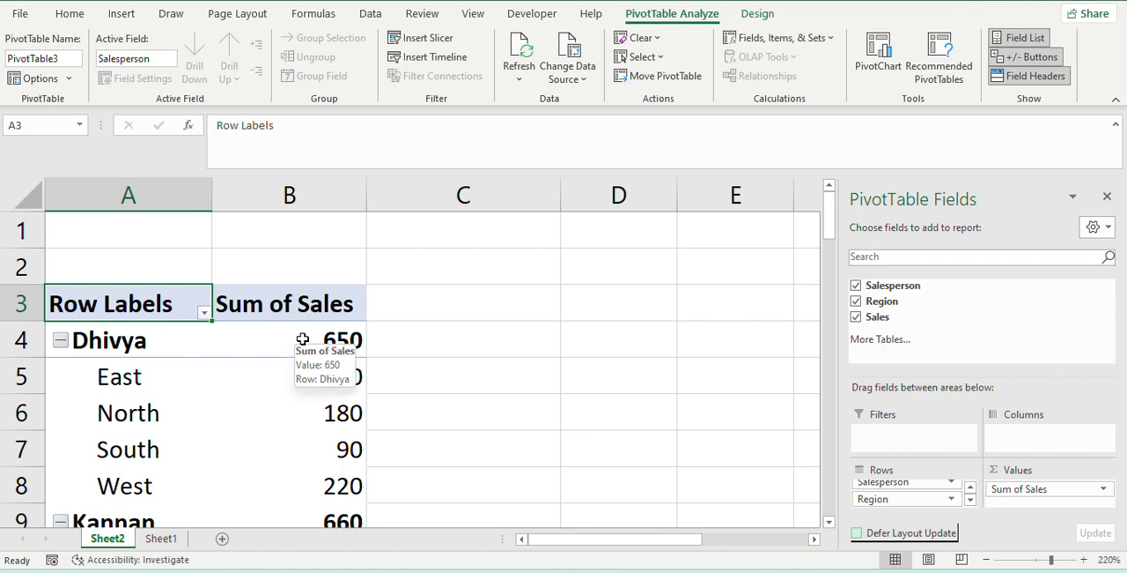